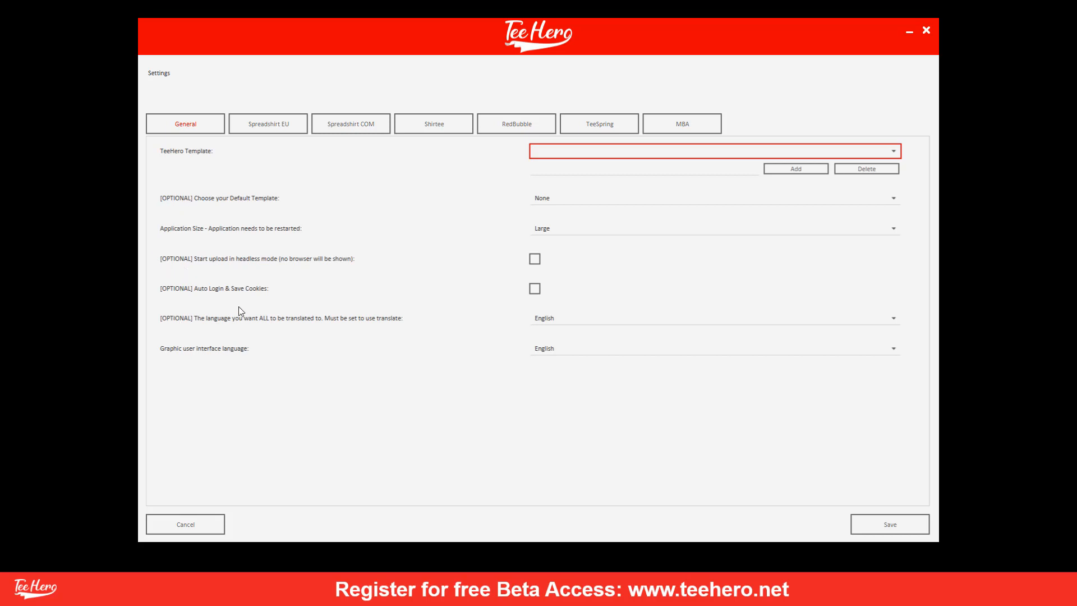
Keep default template None, automatic login off, and both translation and interface languages English.
click(539, 202)
click(540, 211)
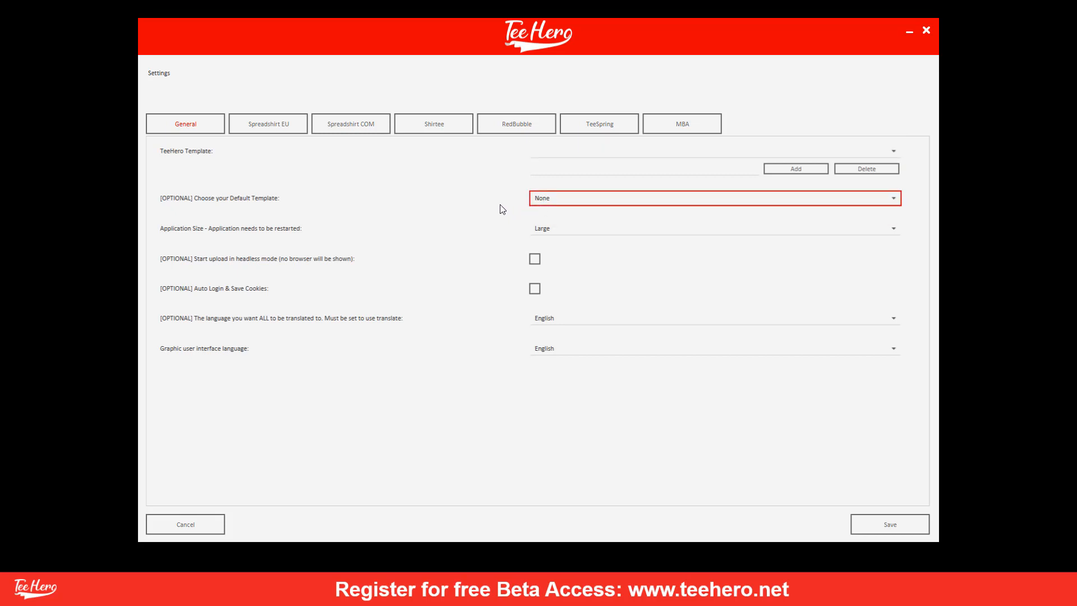
click(536, 289)
click(534, 289)
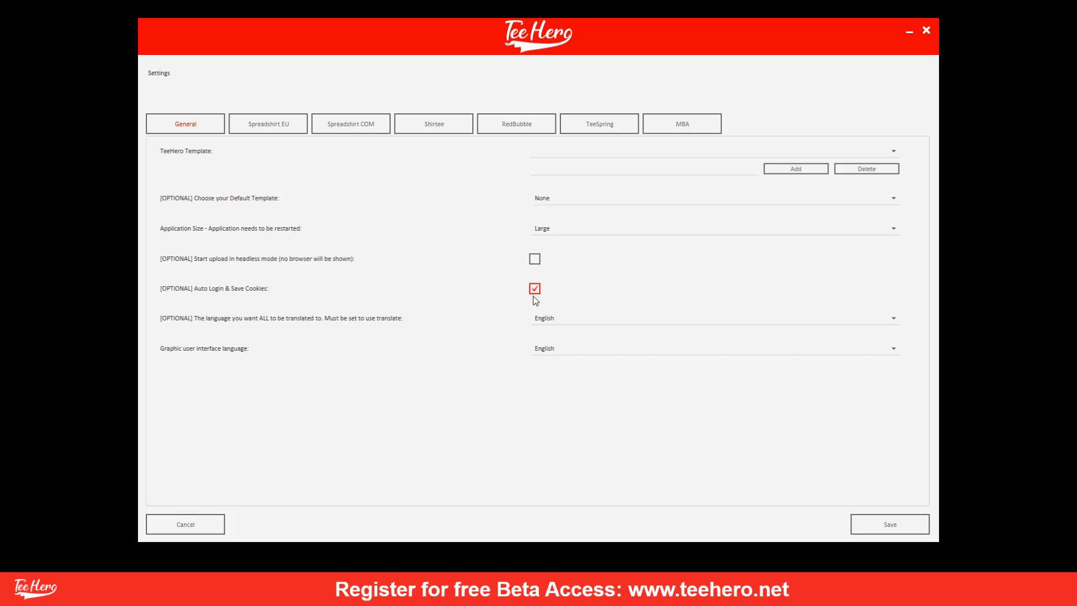
click(553, 321)
click(551, 323)
click(543, 345)
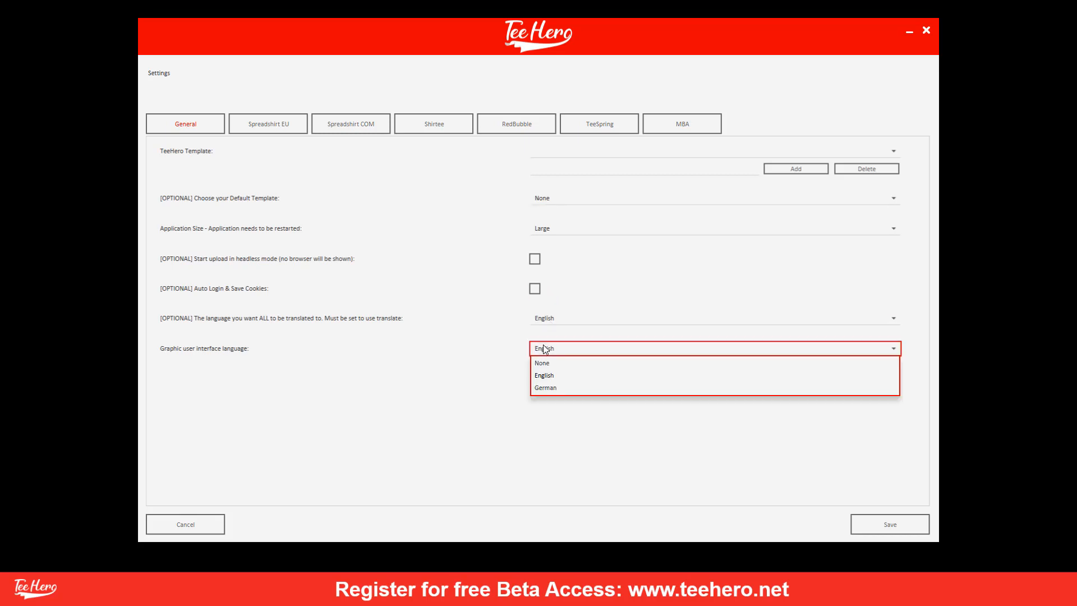
click(543, 345)
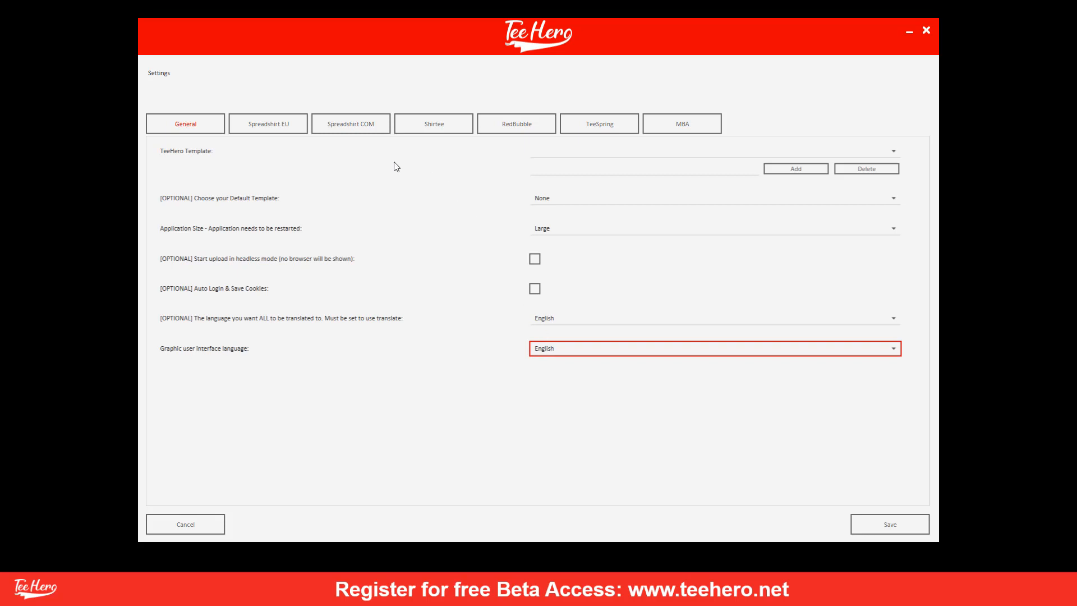
Add THBlack as a TeeHero template and confirm it appears in the template list.
click(553, 168)
text(THBlack)
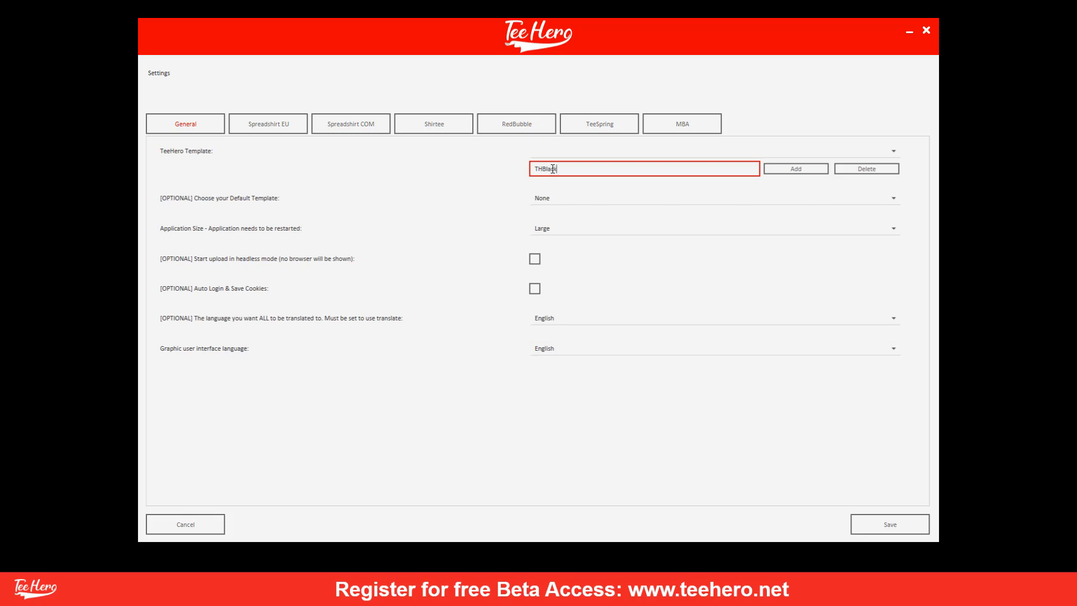
click(787, 176)
click(764, 157)
click(764, 156)
click(762, 156)
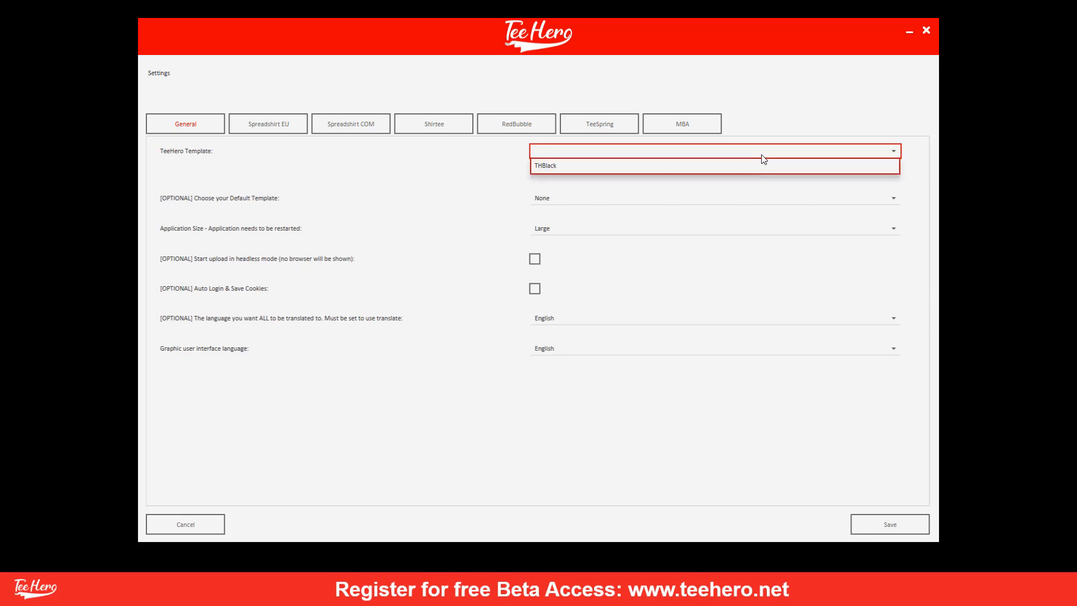
click(719, 153)
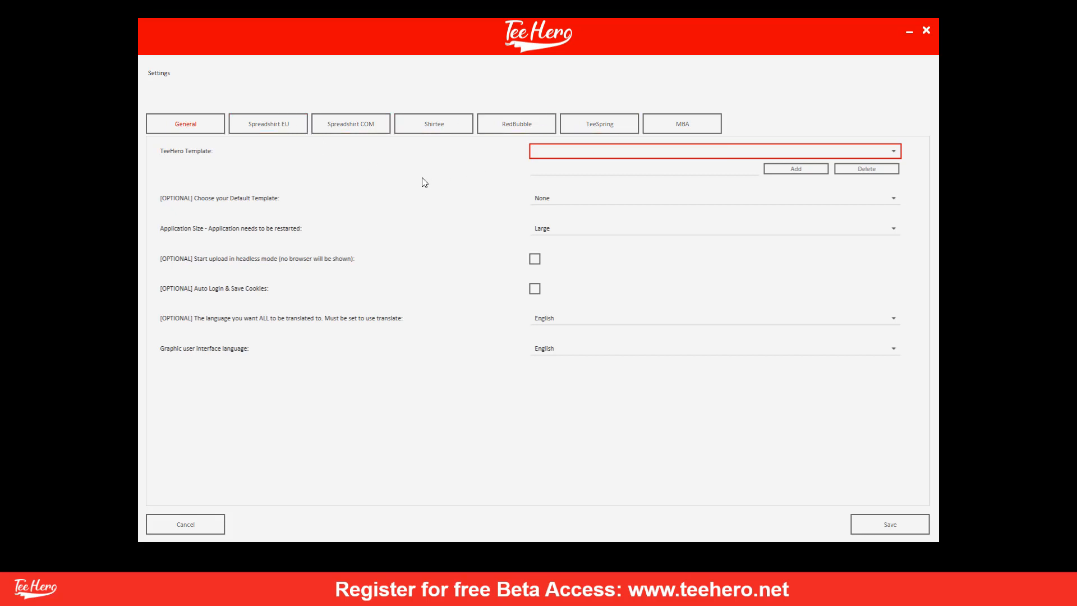
click(578, 152)
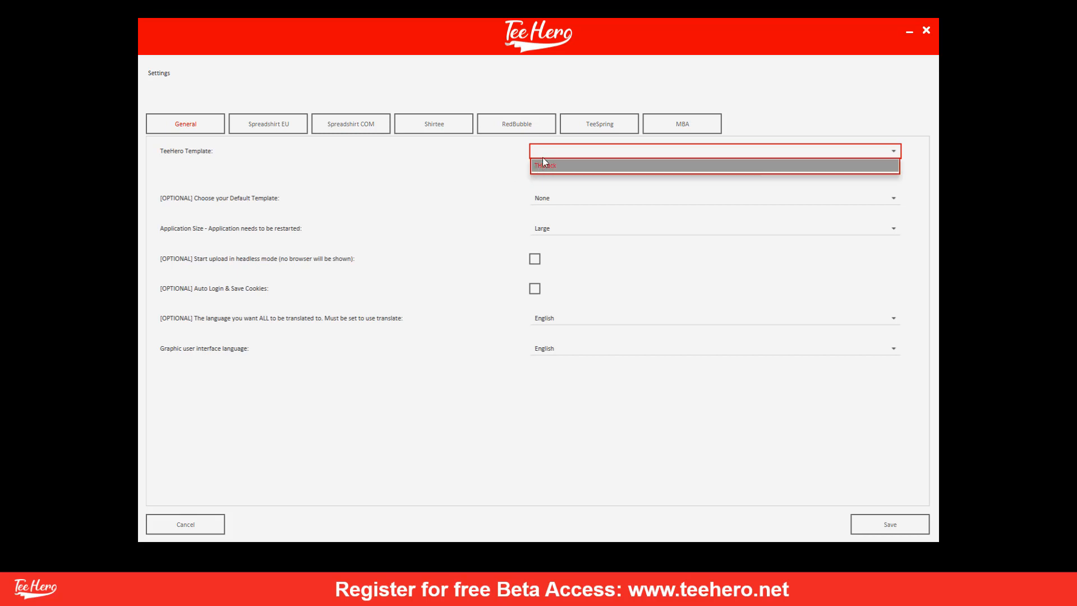
click(495, 161)
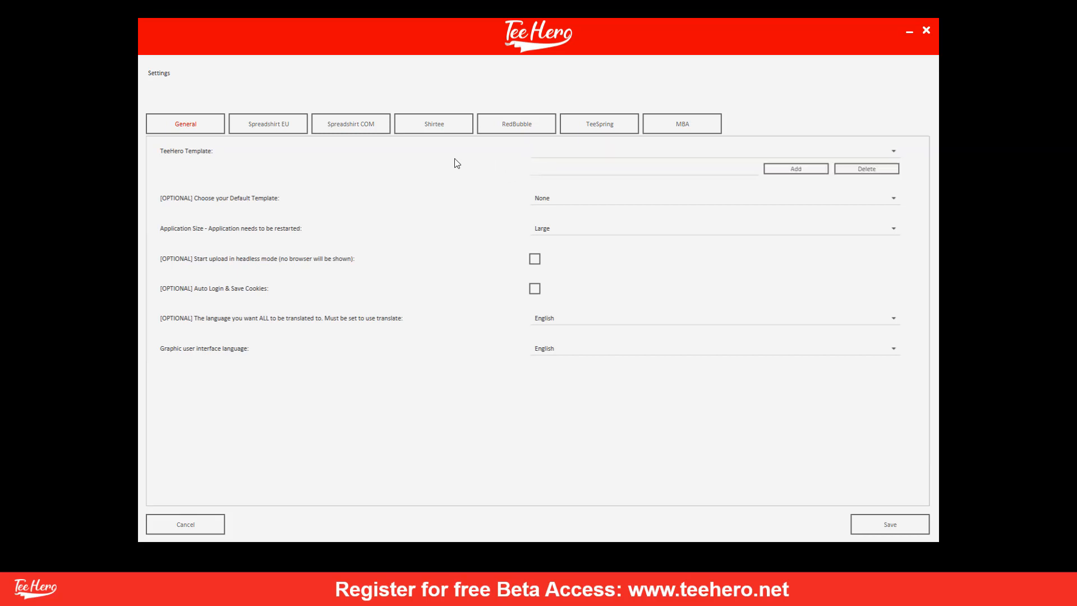
click(362, 133)
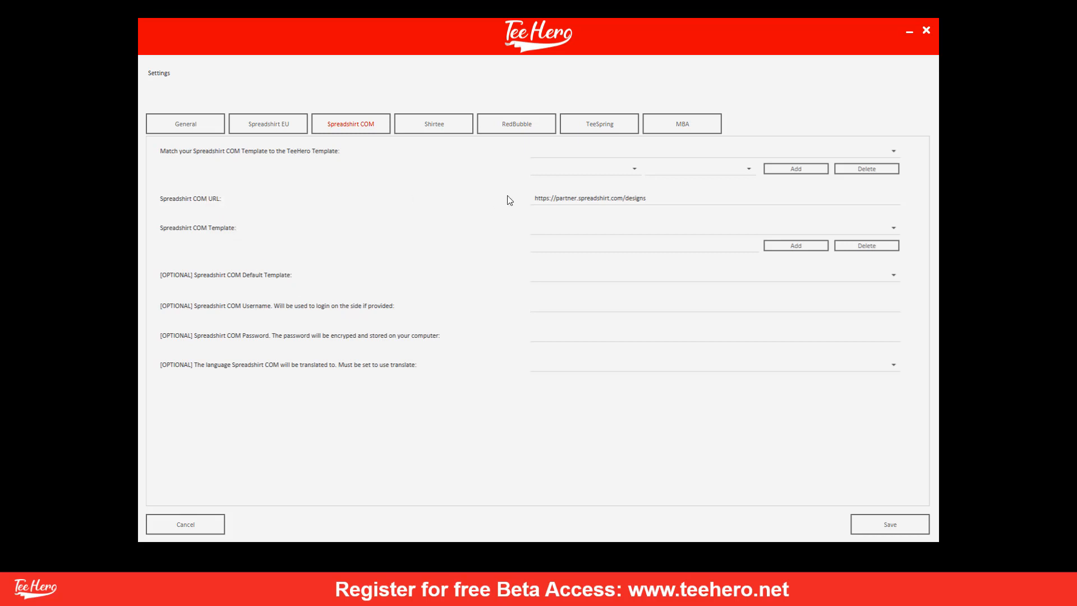
drag(662, 202, 519, 198)
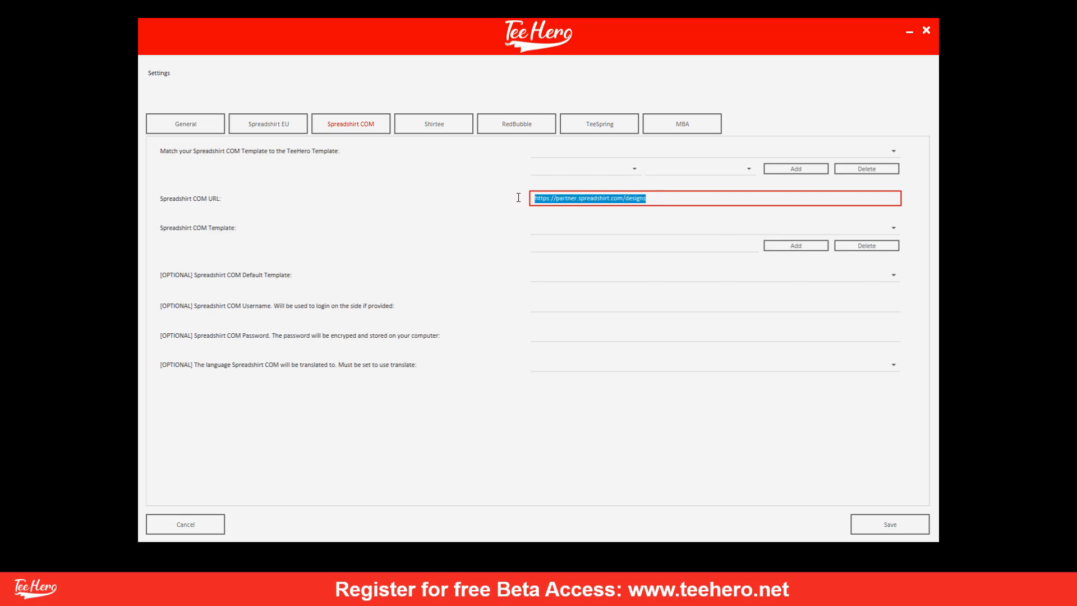
click(704, 198)
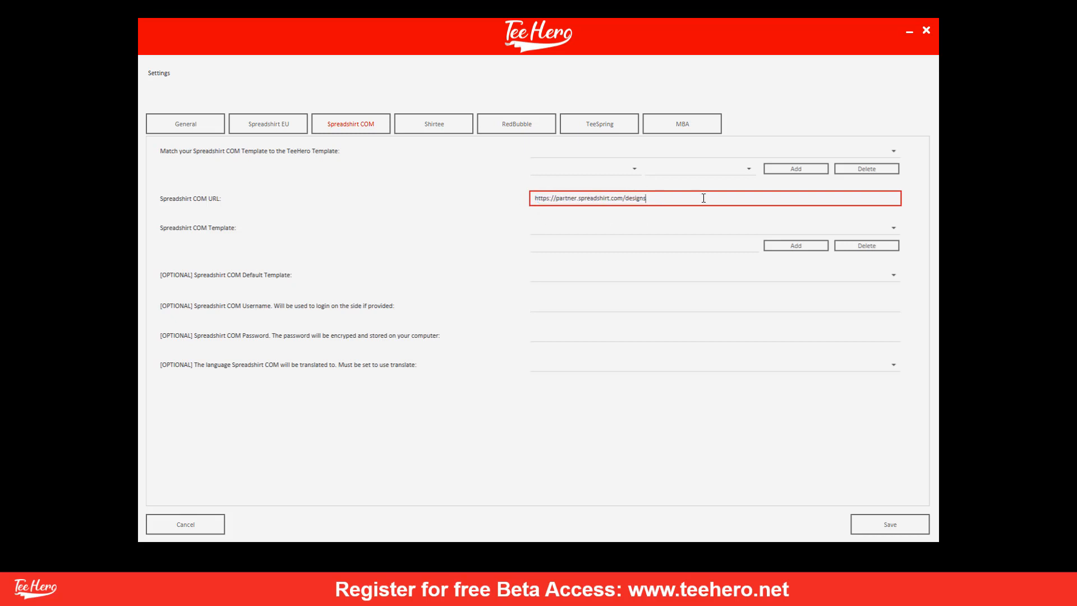
click(610, 228)
click(609, 228)
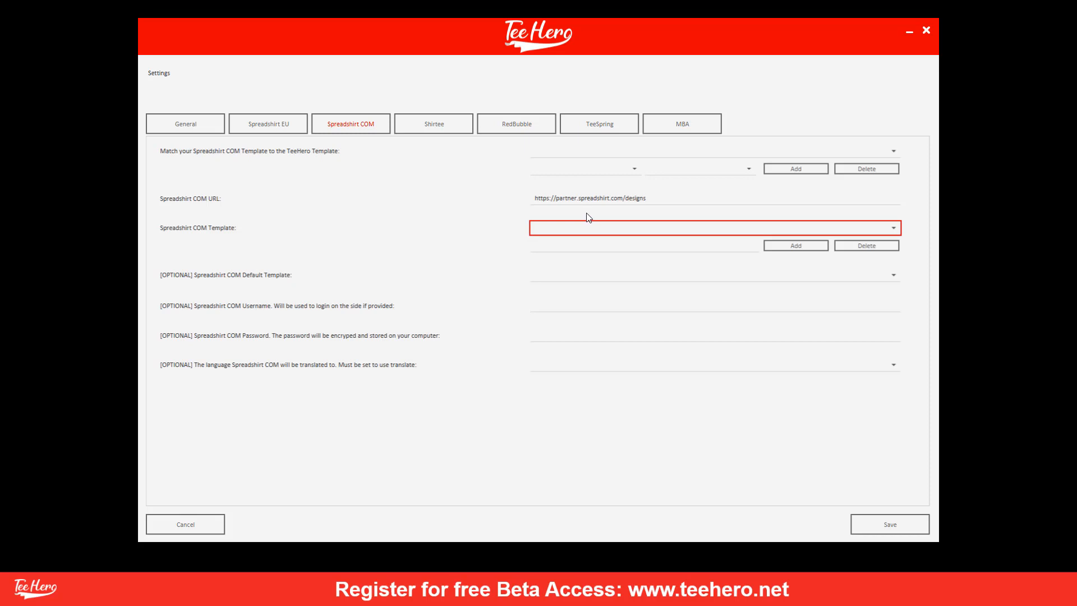
click(587, 214)
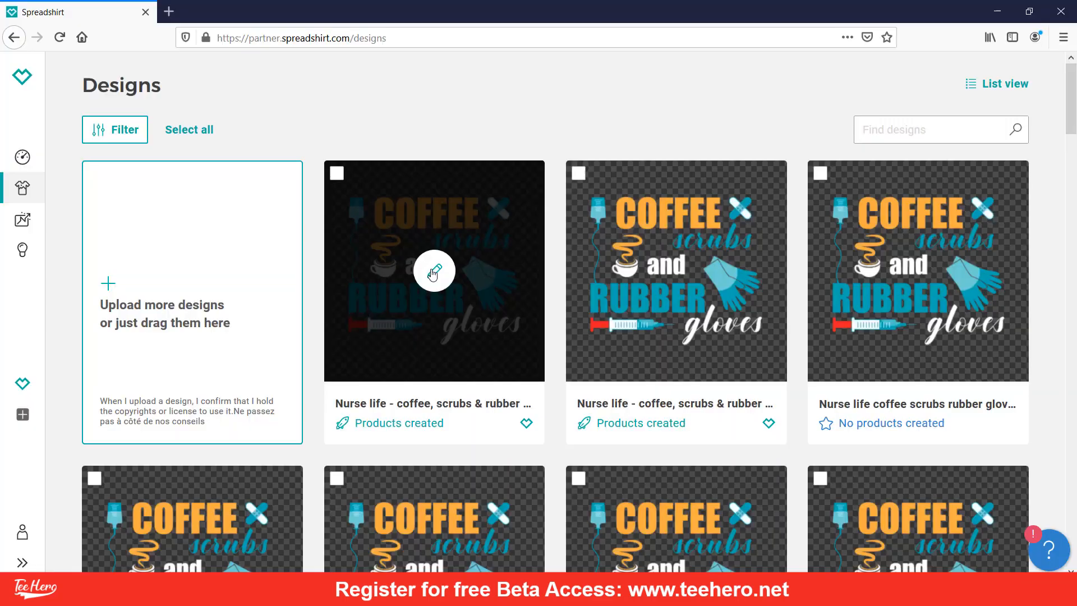
Load the coffee design's saved Spreadshirt product templates, then enter Black as the new template name in TeeHero.
click(435, 271)
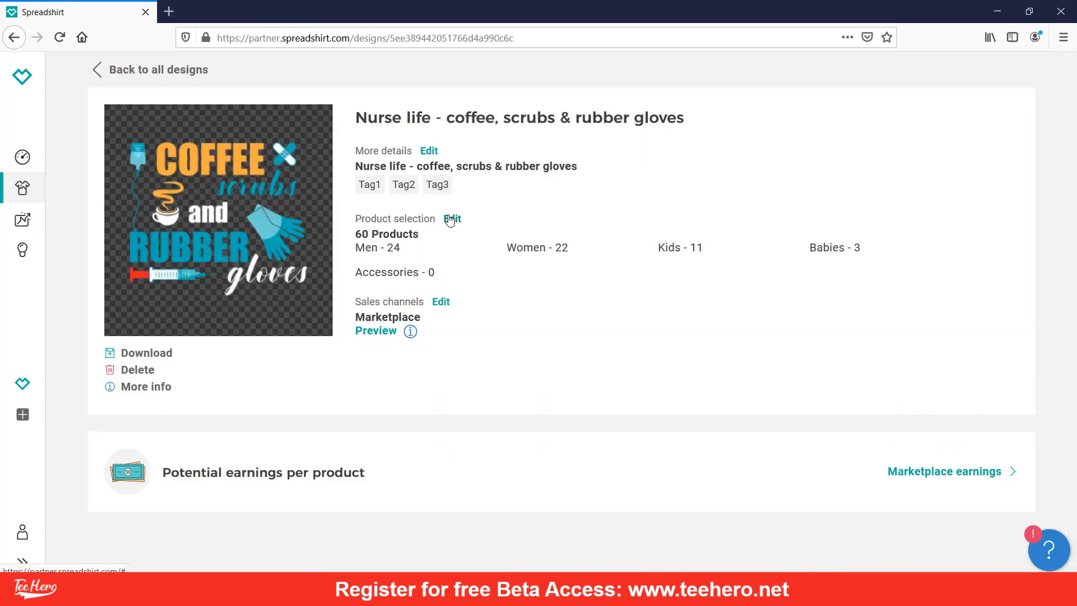
click(451, 218)
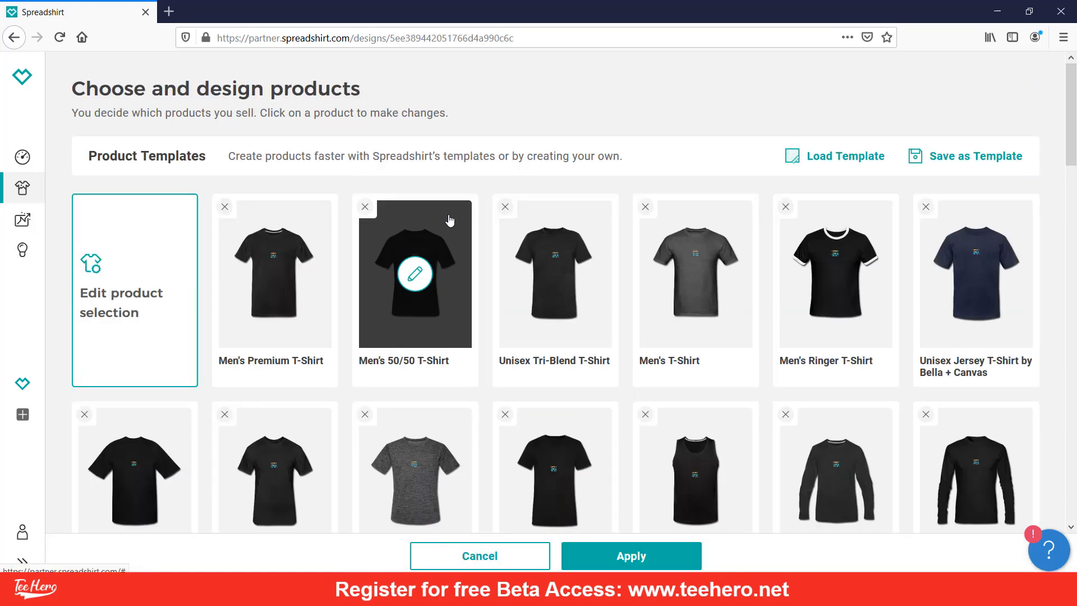
click(863, 164)
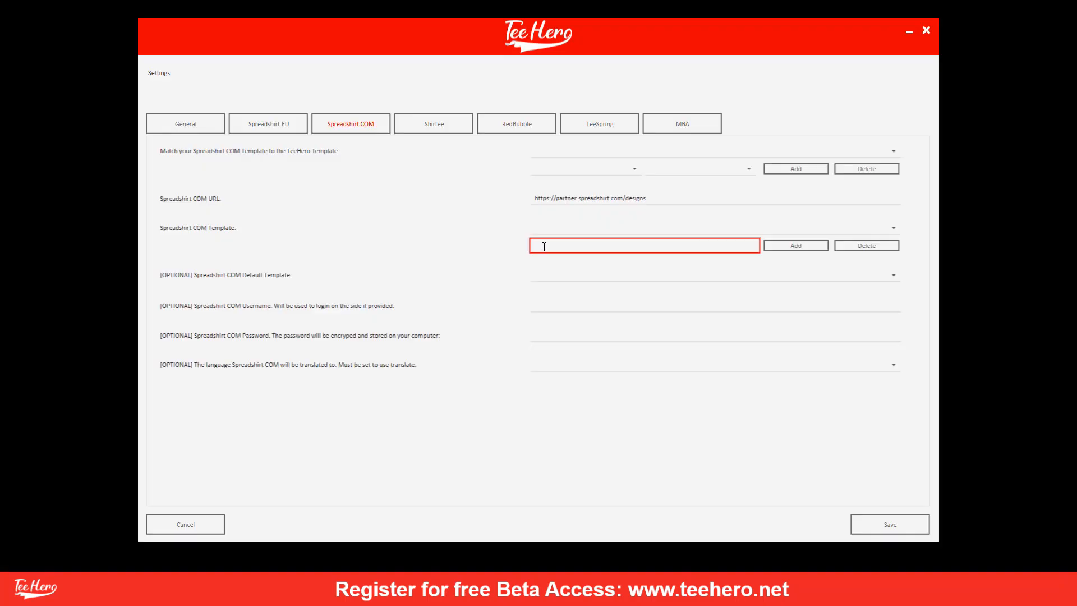
text(Black)
Add Black as a Spreadshirt COM template and check it in the list.
click(808, 246)
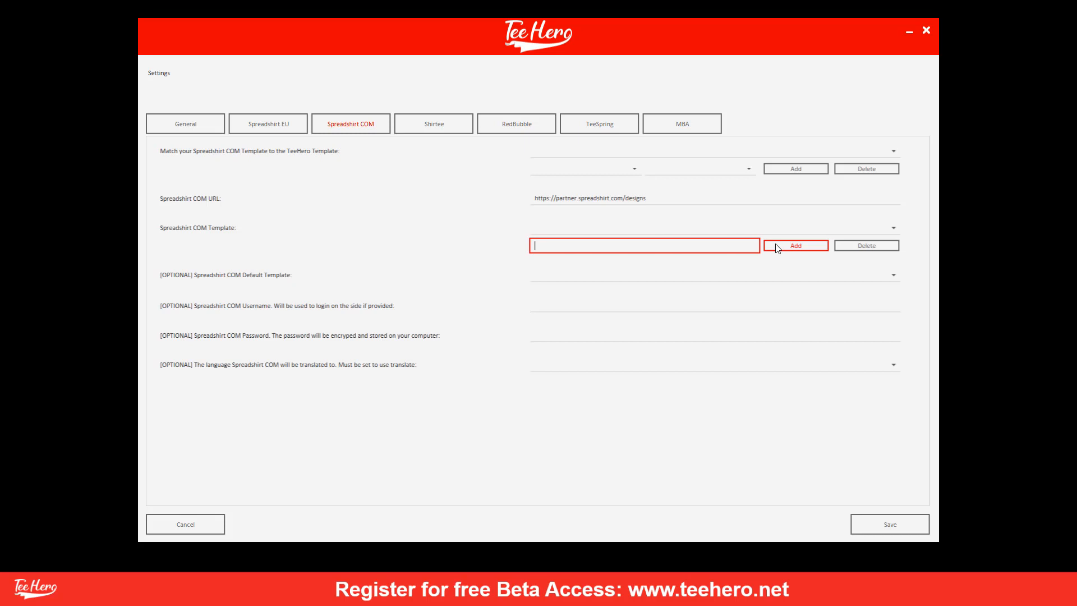
click(746, 232)
click(745, 232)
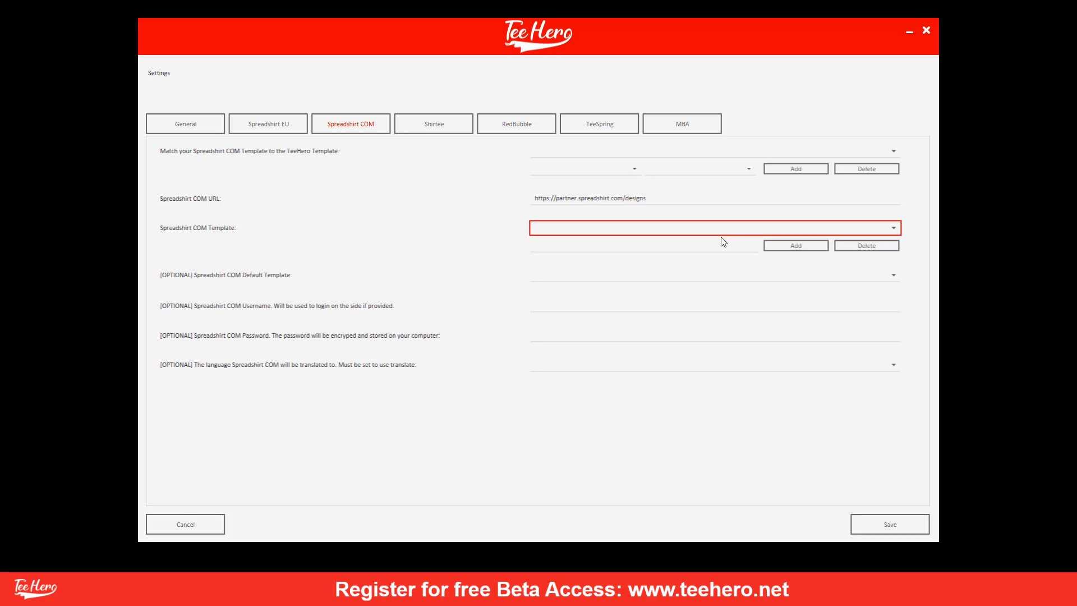
Map the THBlack TeeHero template to the Spreadshirt Black template and verify the THBlack | Black mapping.
click(629, 169)
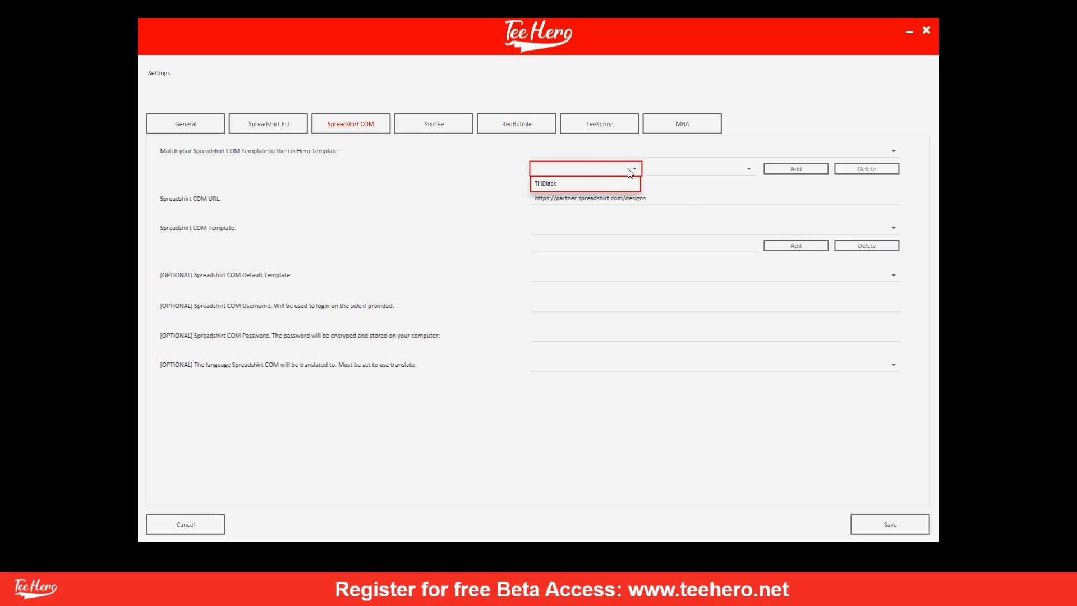
click(573, 184)
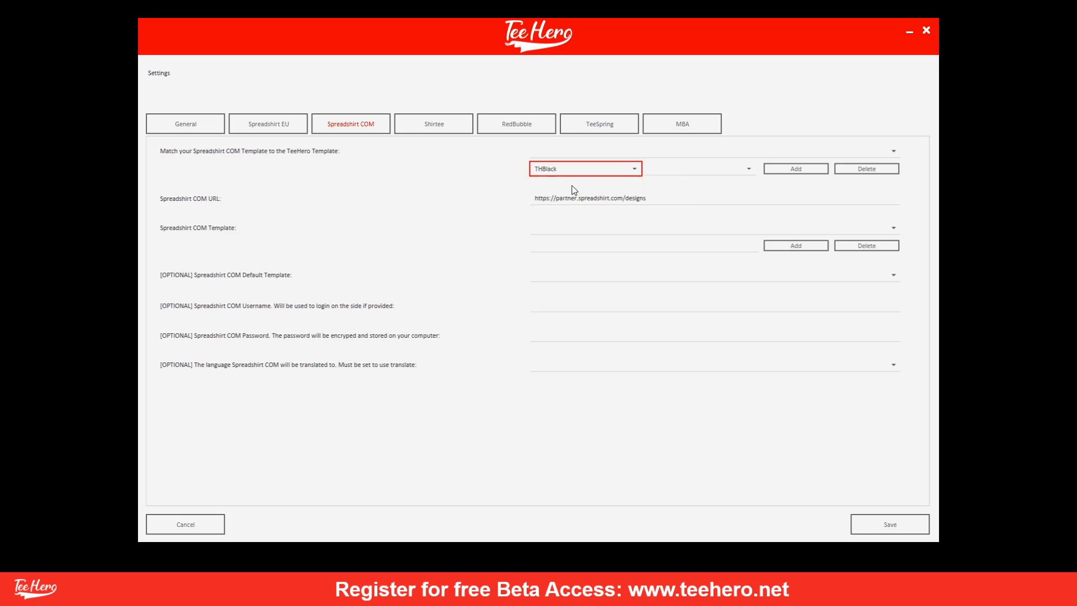
click(671, 168)
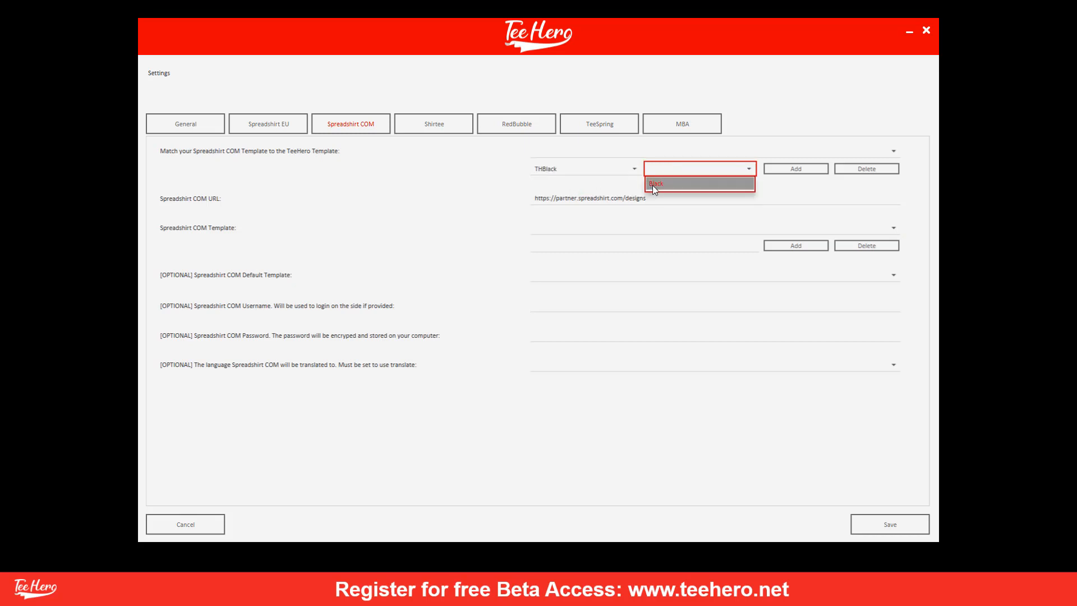
click(652, 185)
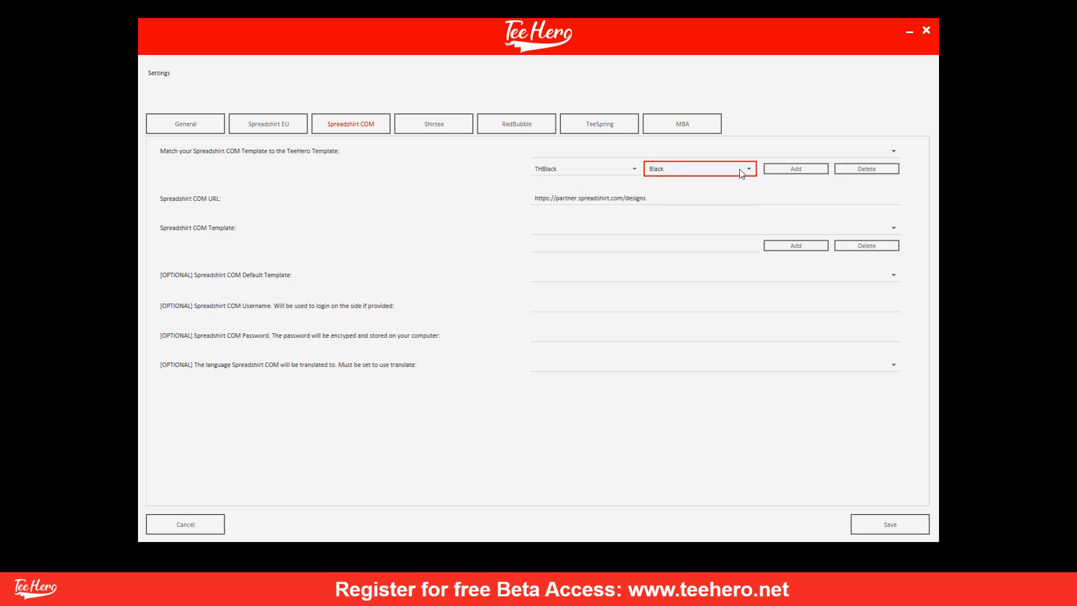
click(770, 171)
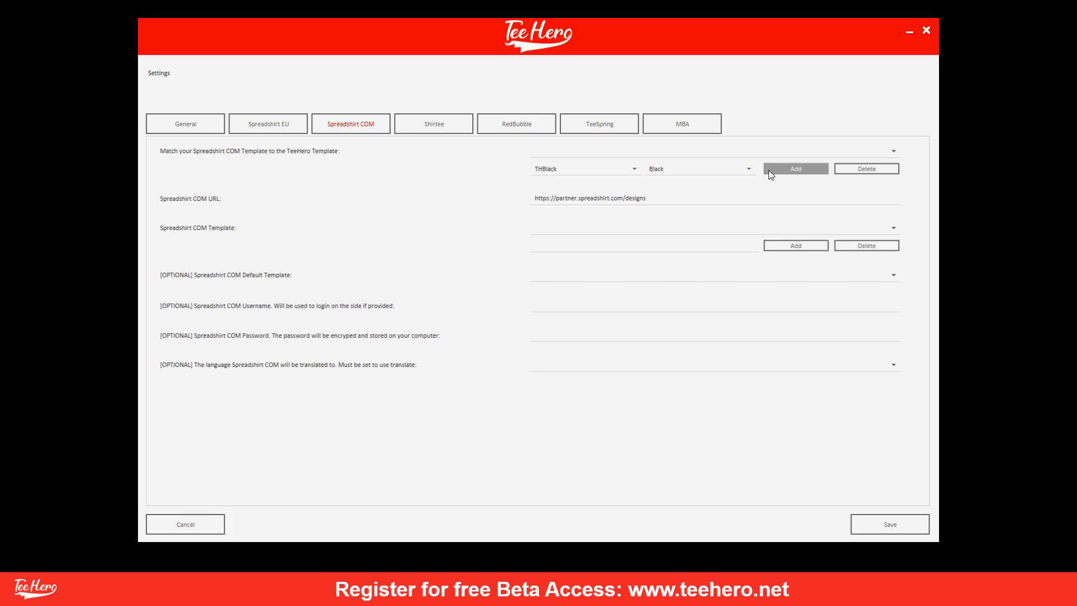
click(729, 157)
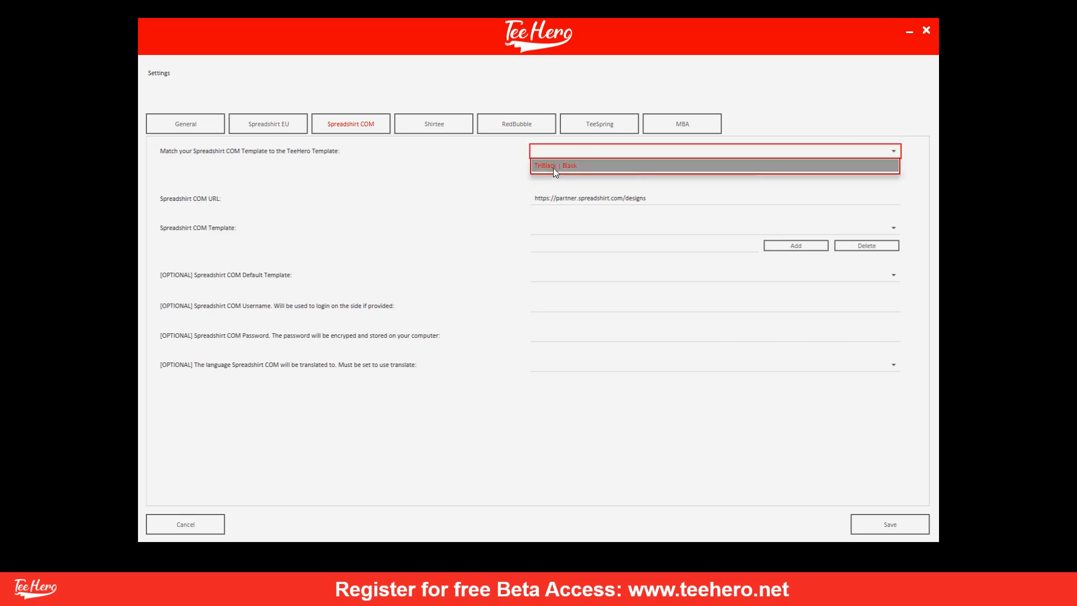
click(580, 164)
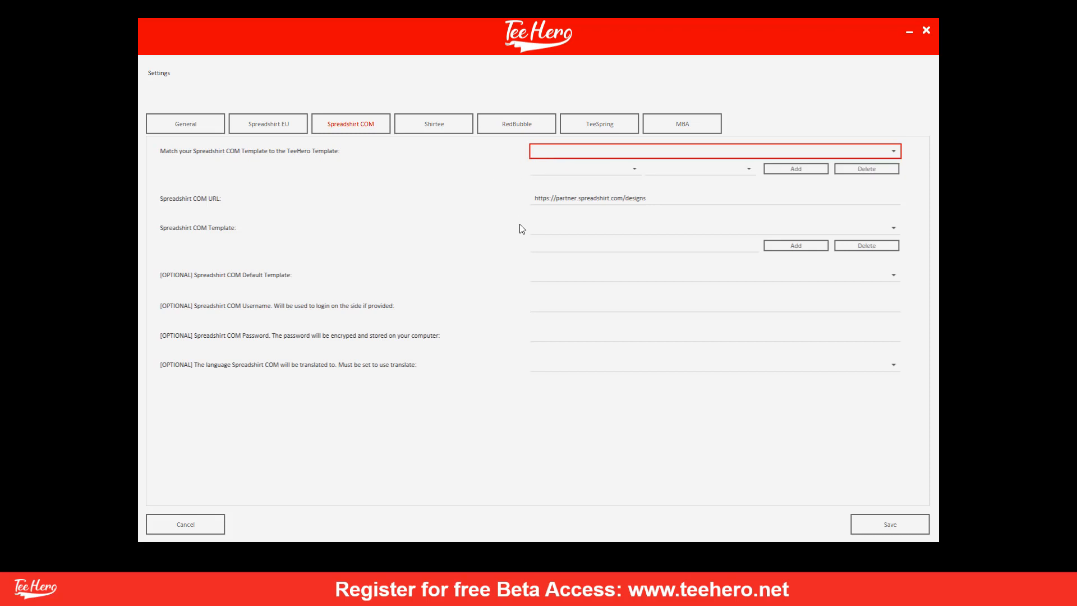
click(563, 150)
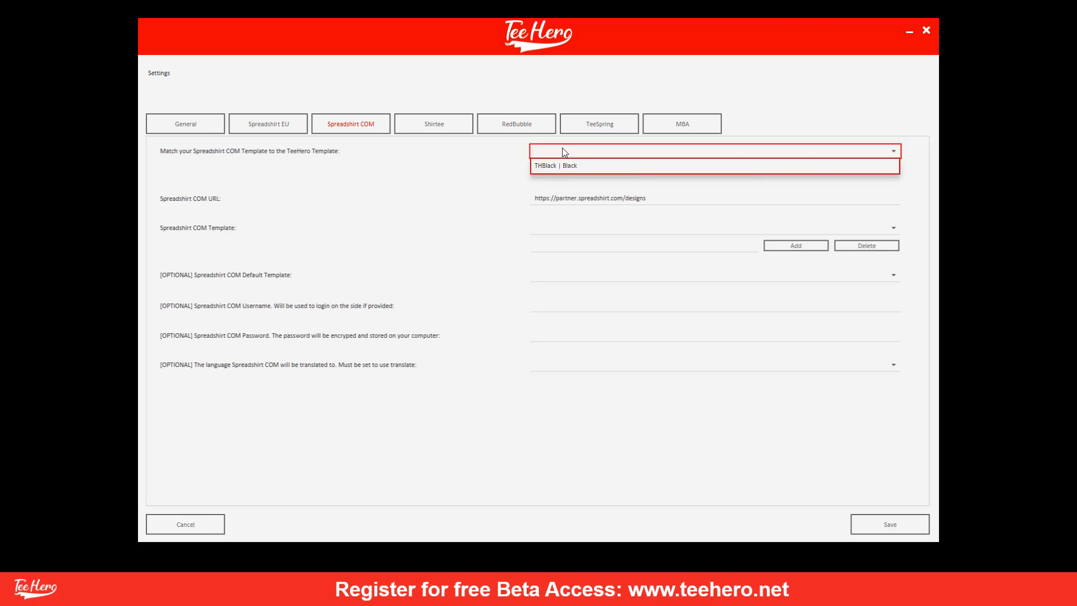
click(563, 151)
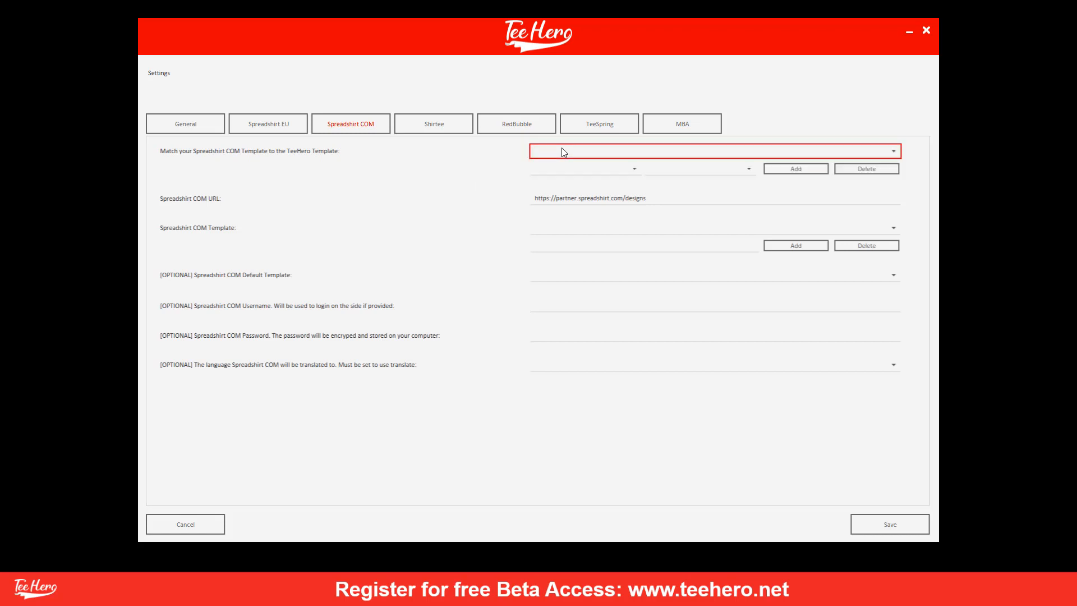
click(564, 152)
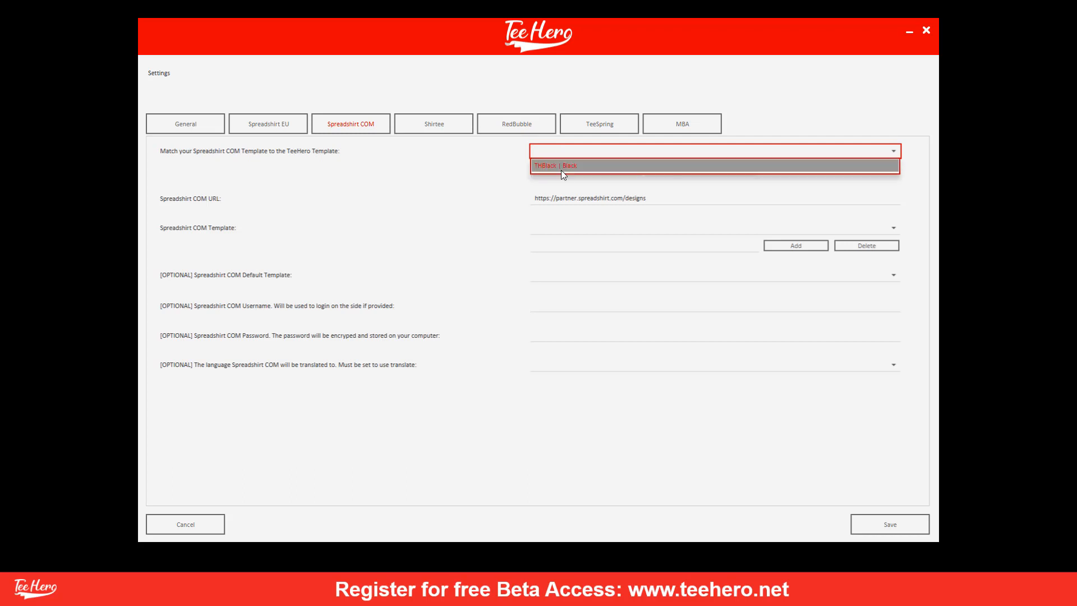
click(491, 161)
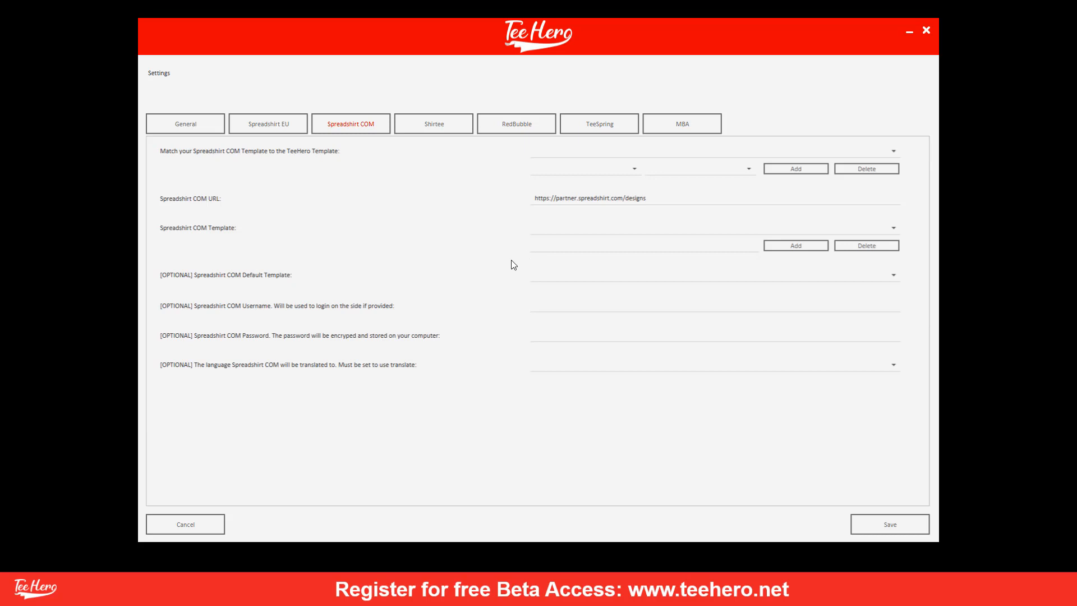
Try Black as the Spreadshirt COM default template, then reset the default to None.
click(550, 276)
click(544, 299)
click(543, 278)
click(542, 288)
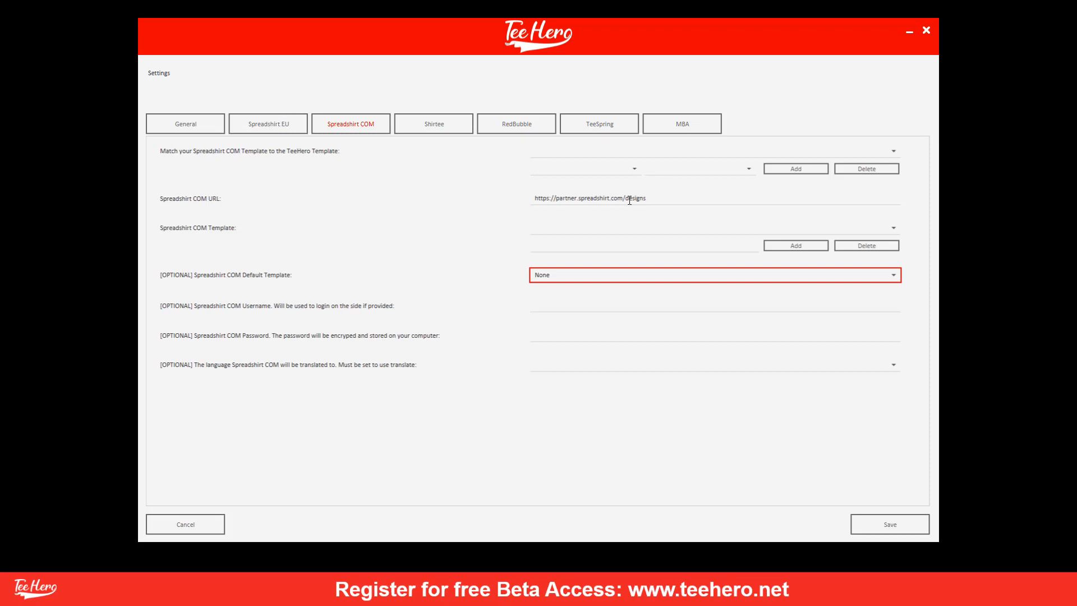
click(287, 124)
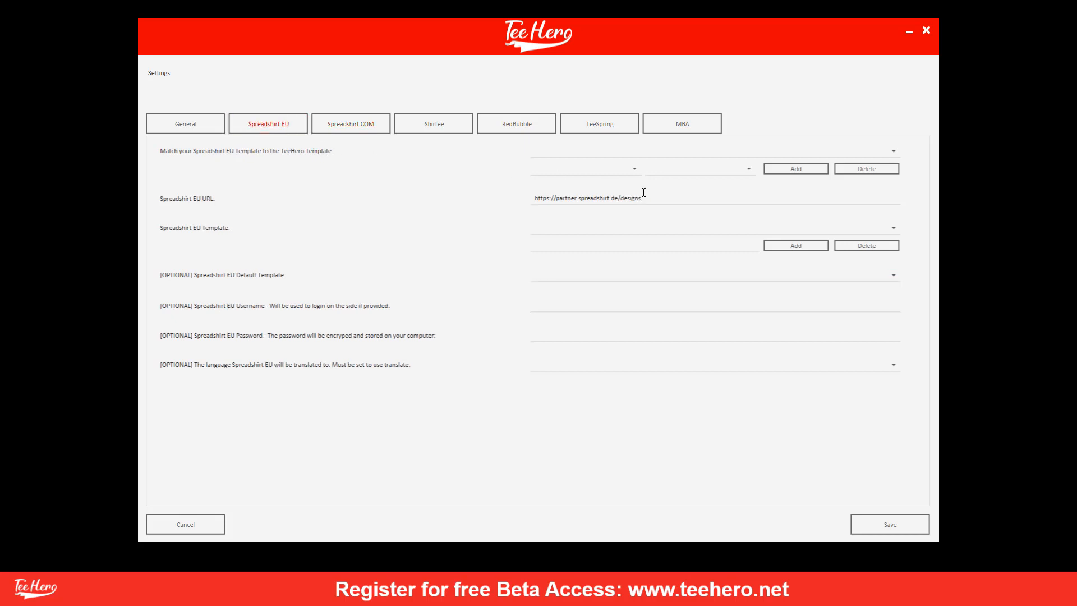
drag(642, 200, 534, 200)
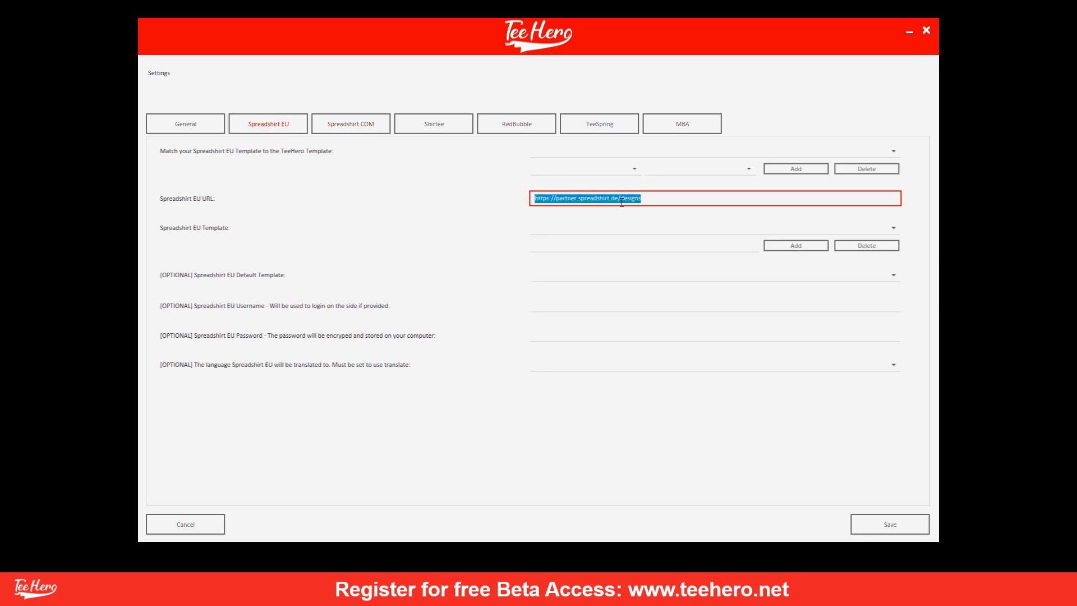
click(618, 201)
key(BackSpace)
key(BackSpace)
key(BackSpace)
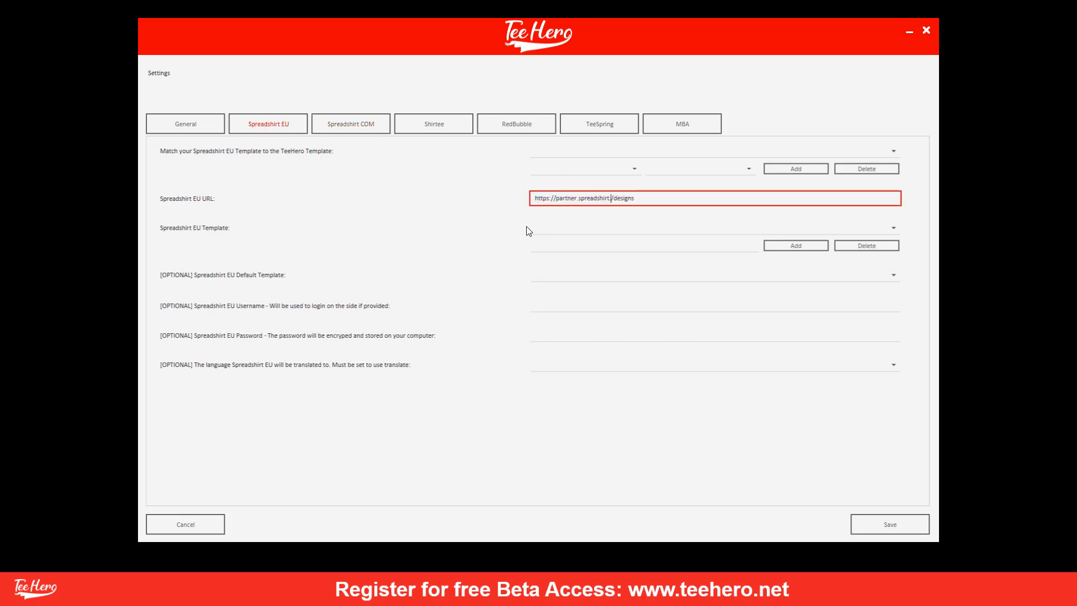
text(uk)
key(BackSpace)
key(BackSpace)
text(de)
click(550, 246)
text(B)
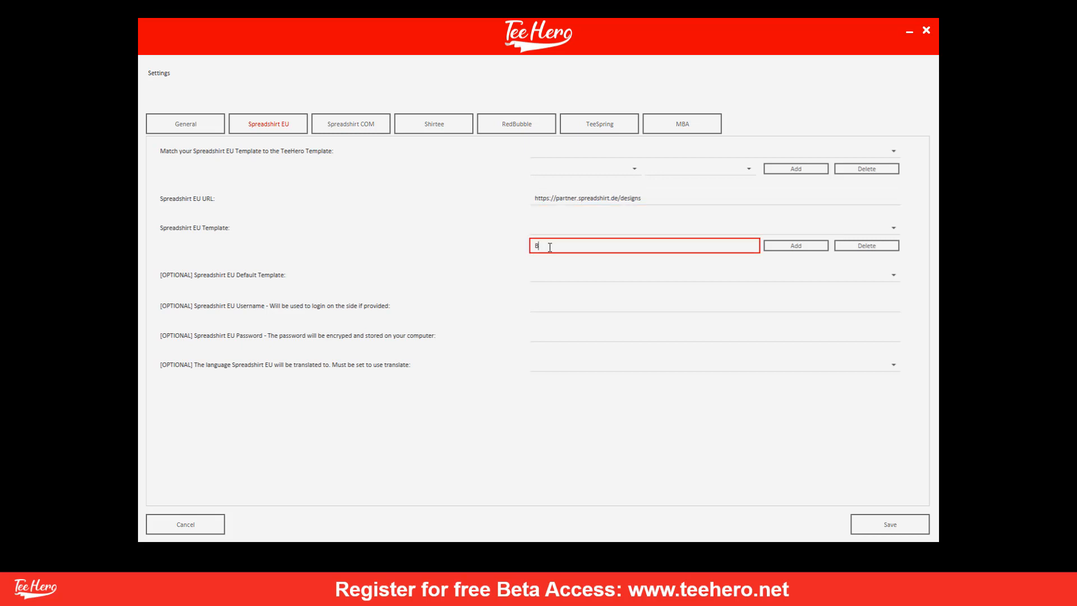
key(BackSpace)
text(EUBLAC)
key(BackSpace)
key(BackSpace)
key(BackSpace)
key(BackSpace)
key(BackSpace)
key(BackSpace)
key(BackSpace)
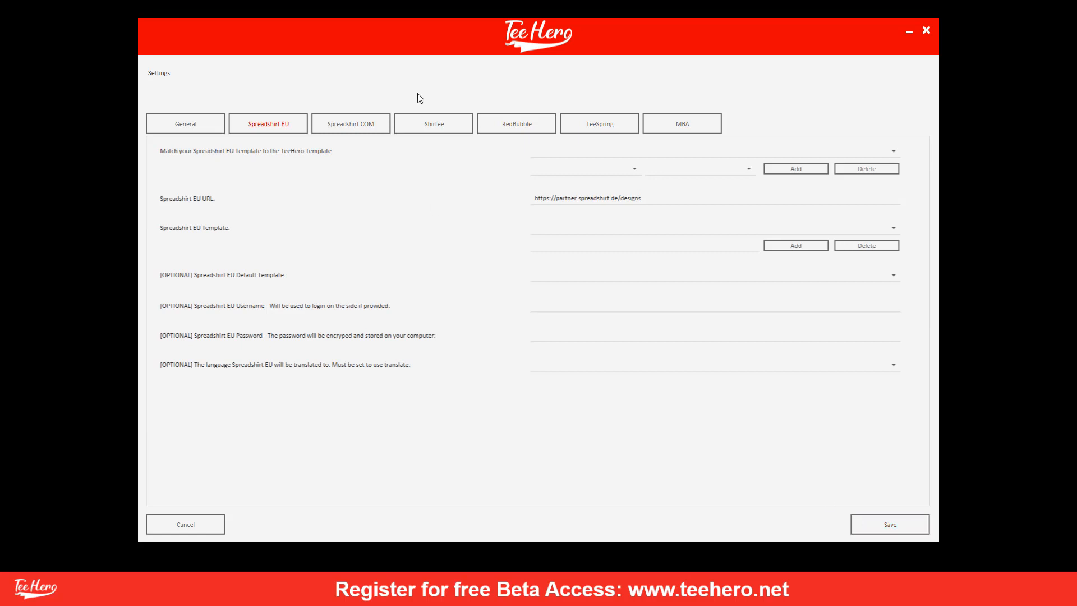
Go from General to the Shirtee settings, select the Shirtee URL, and focus the Design IDs box.
click(180, 123)
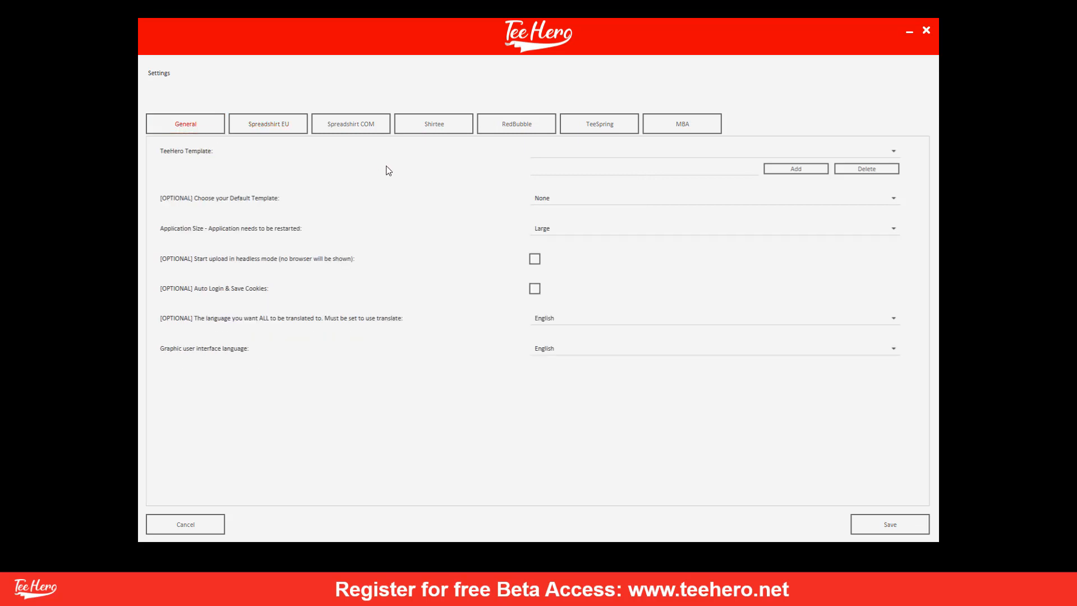
click(452, 133)
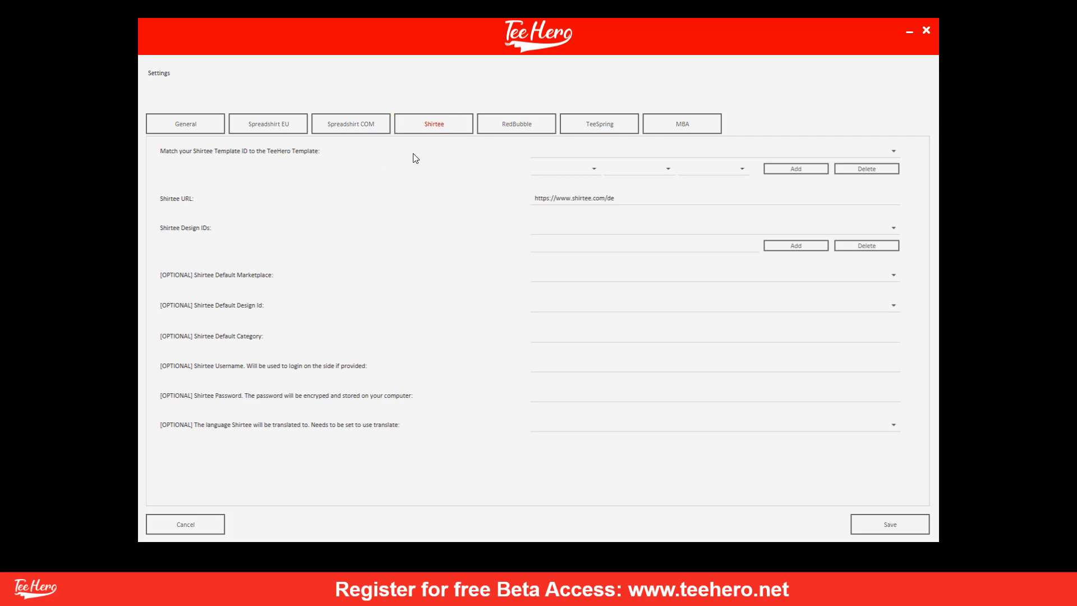
drag(639, 198, 512, 180)
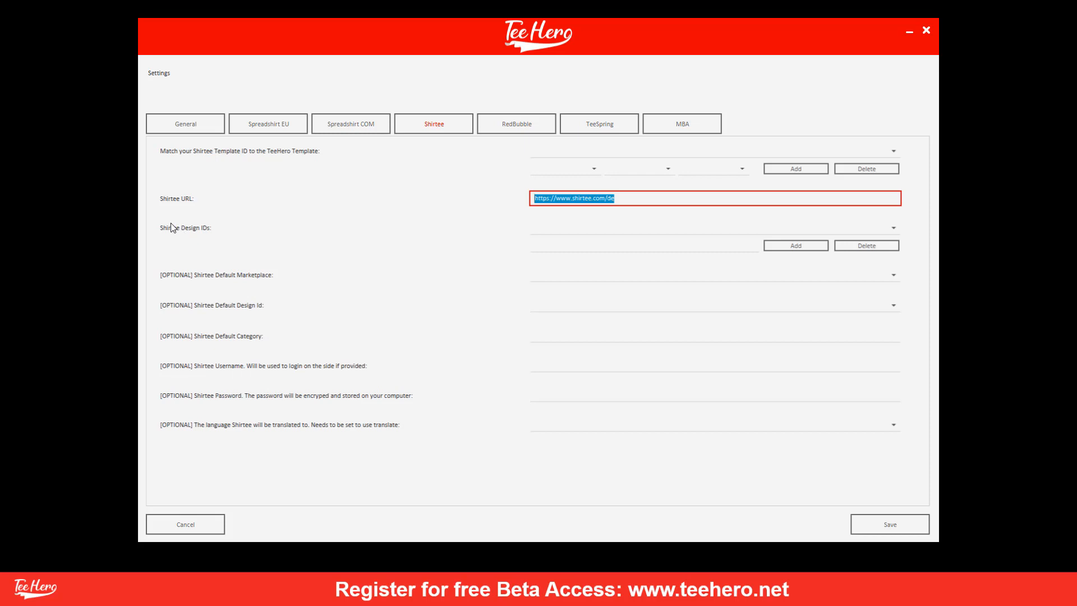
click(540, 247)
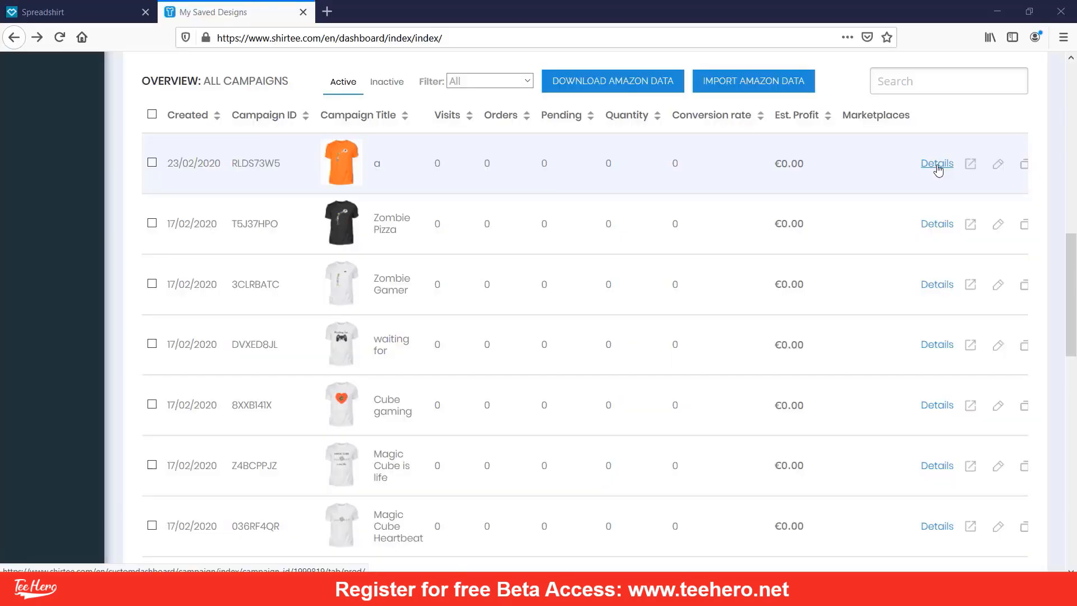
Open the newest Shirtee campaign's details and select campaign ID 1999819 in the address bar.
click(939, 168)
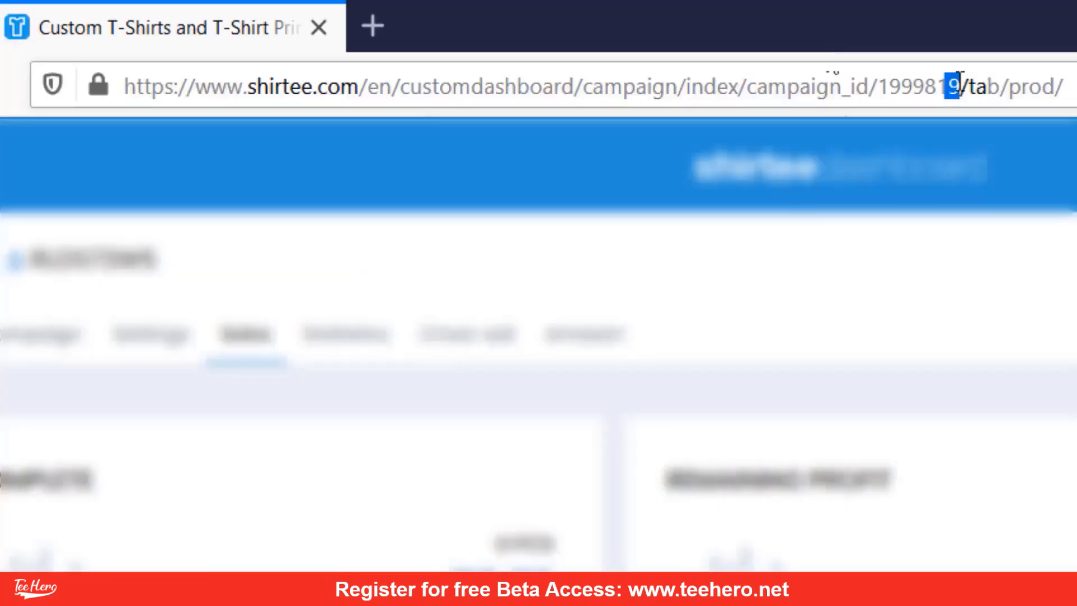
drag(550, 38, 582, 37)
drag(950, 86, 961, 88)
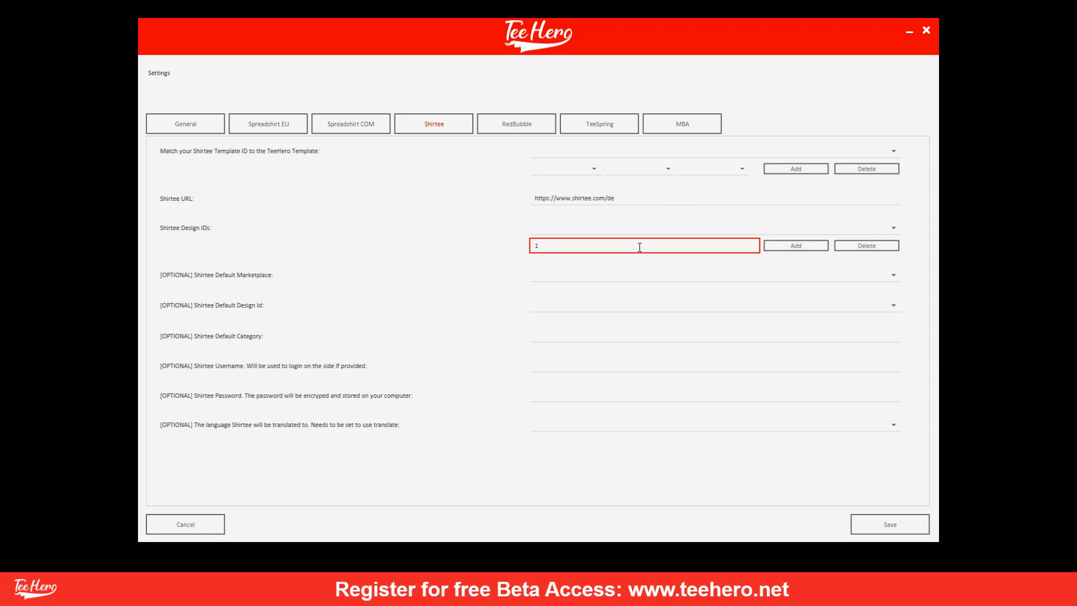
Add 1999819 to the Shirtee design IDs.
key(BackSpace)
click(609, 230)
click(610, 227)
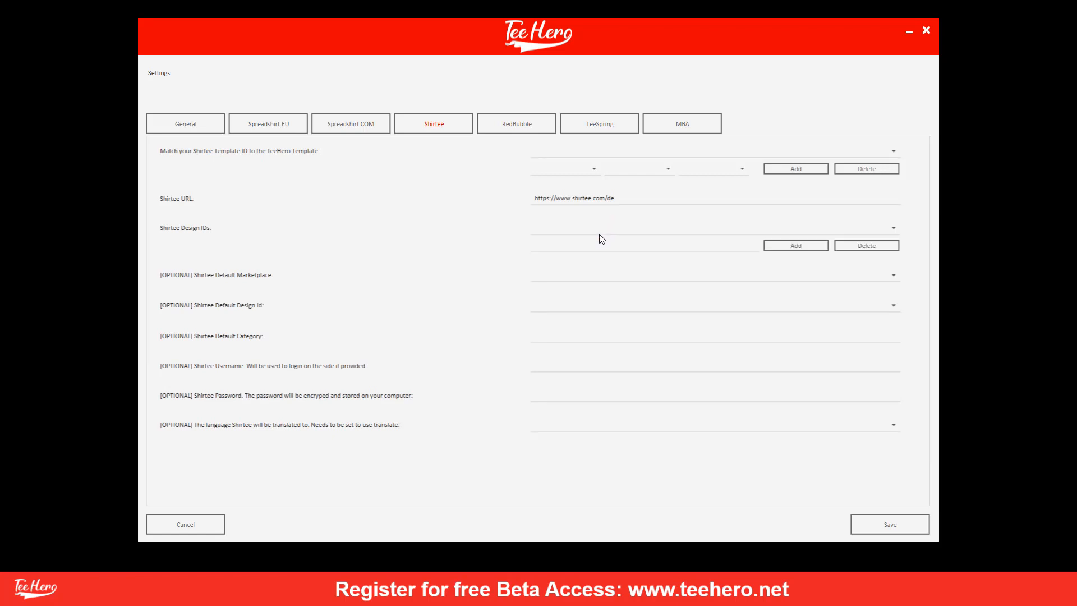
click(576, 245)
text(19)
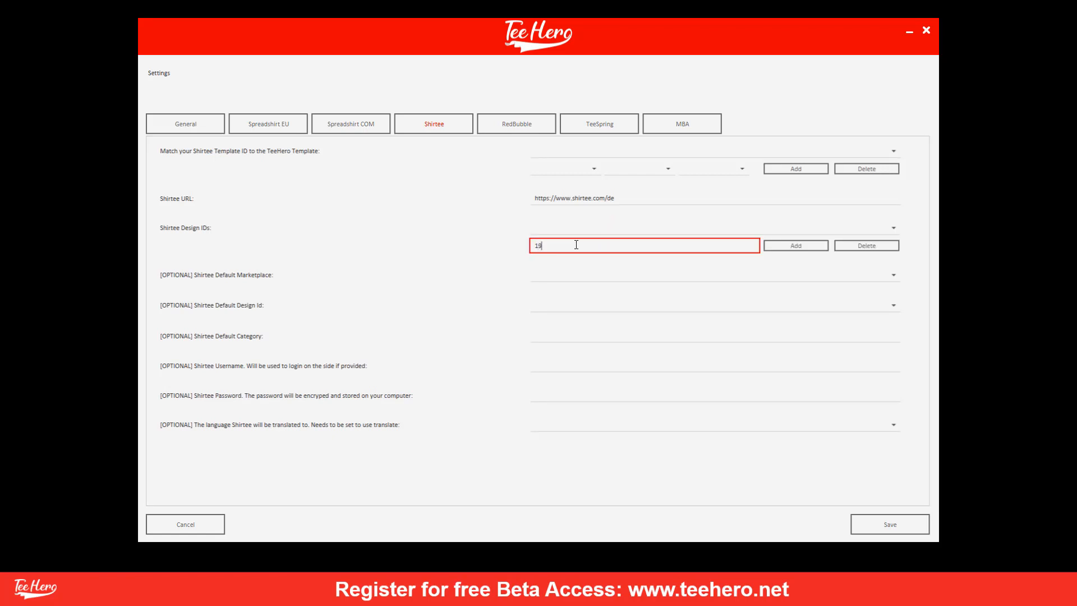
text(99819)
click(796, 247)
Map THBlack to design ID 1999819 in Black and verify the new mapping.
click(555, 168)
click(558, 183)
click(619, 170)
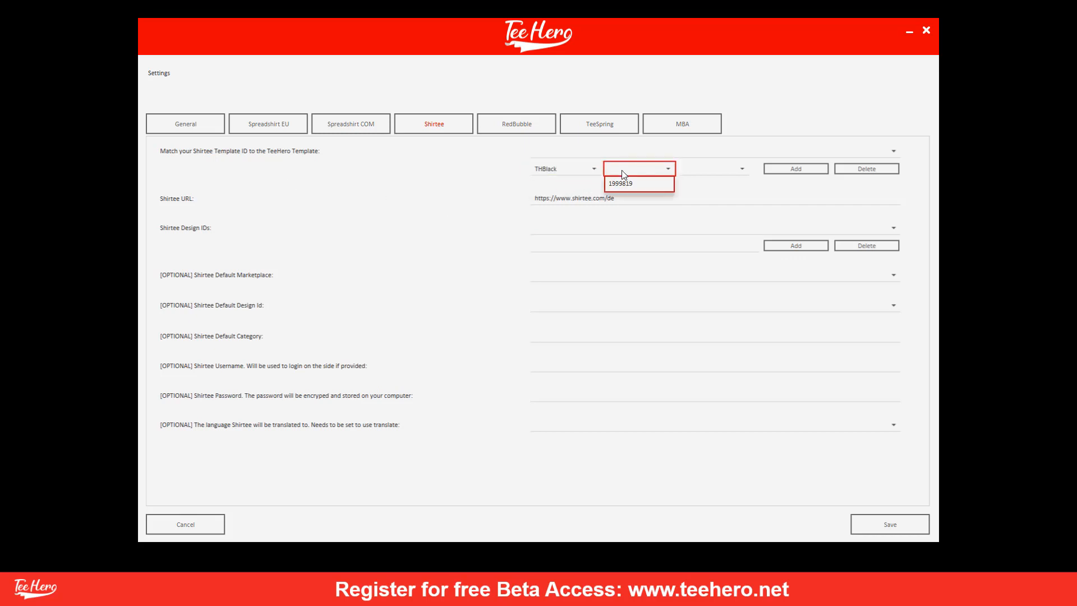
click(617, 183)
click(714, 169)
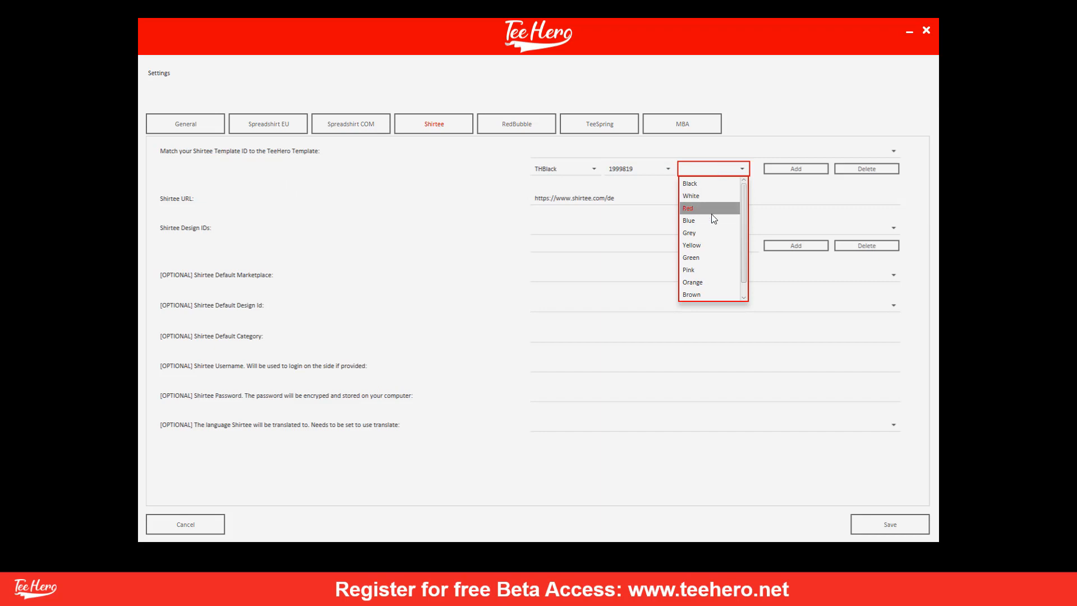
click(715, 184)
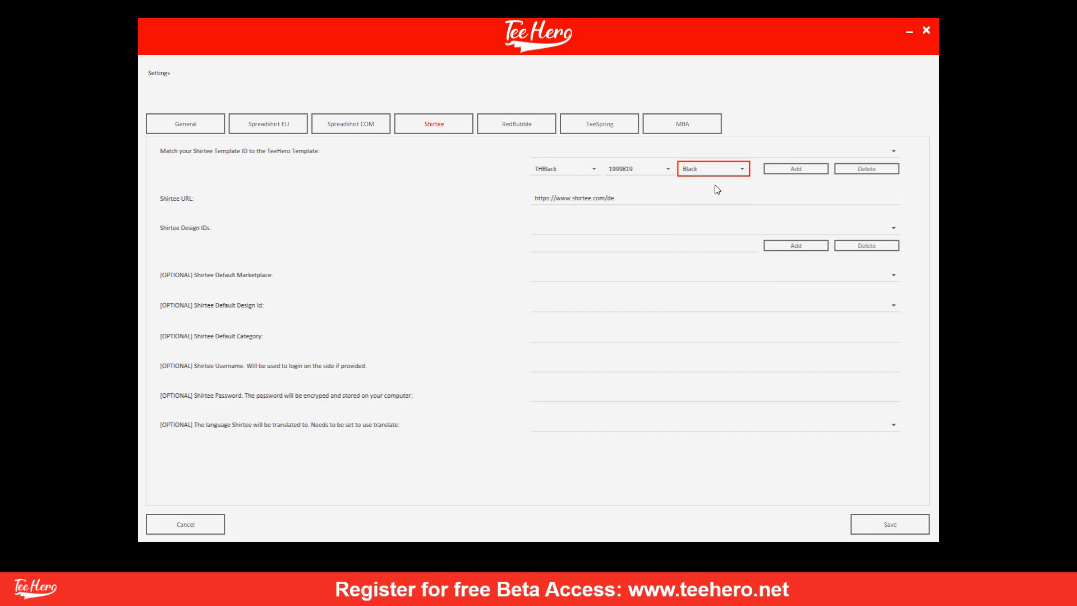
click(795, 171)
click(776, 154)
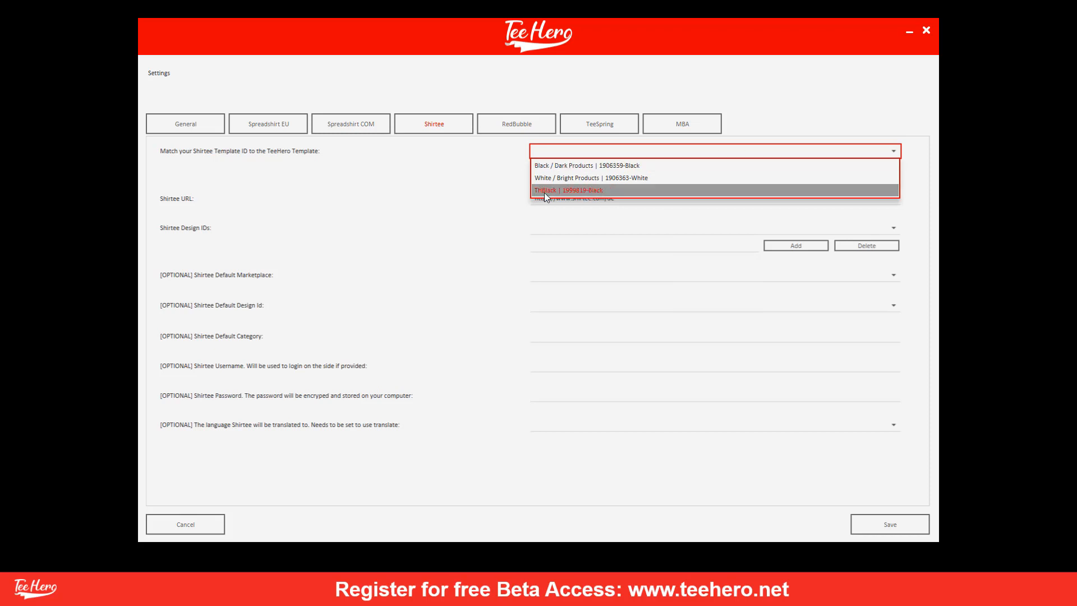
click(591, 191)
Review the design IDs, default marketplace and category fields without changes, then return to General.
click(543, 229)
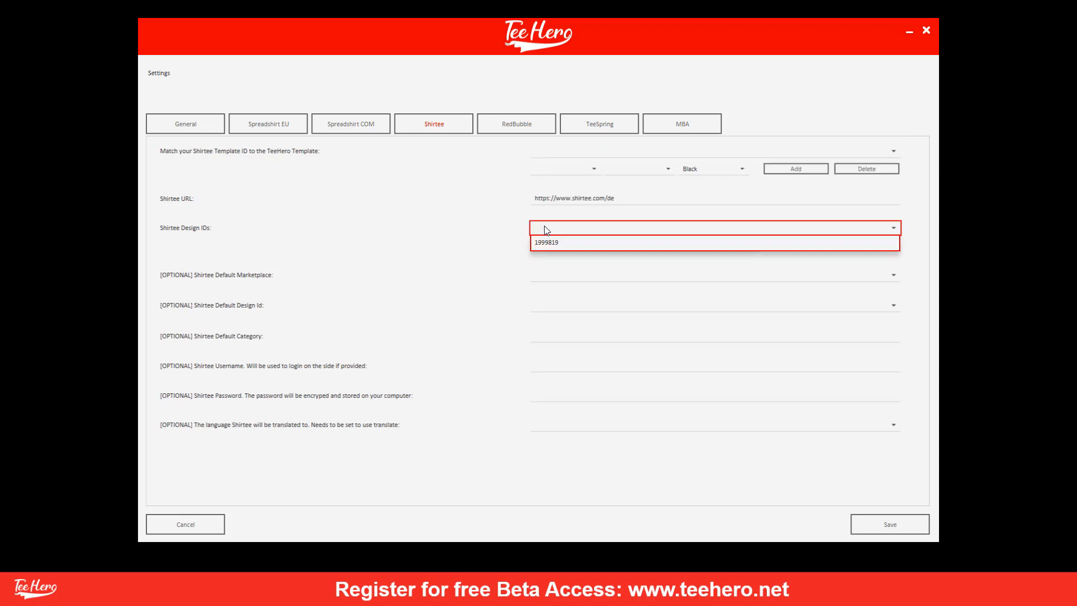
click(550, 228)
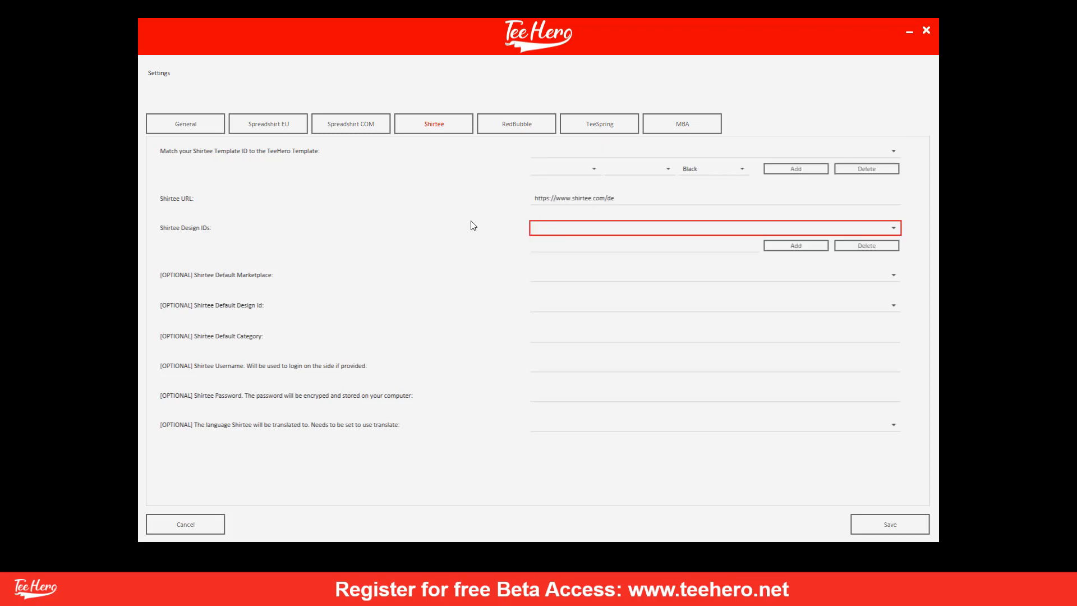
click(552, 277)
click(552, 277)
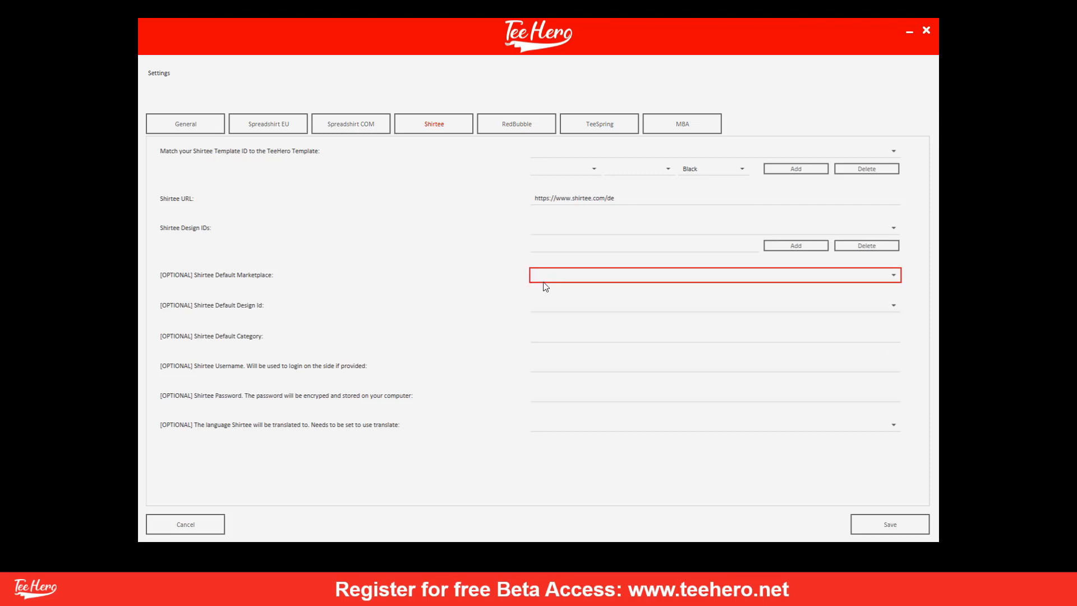
click(544, 309)
click(545, 335)
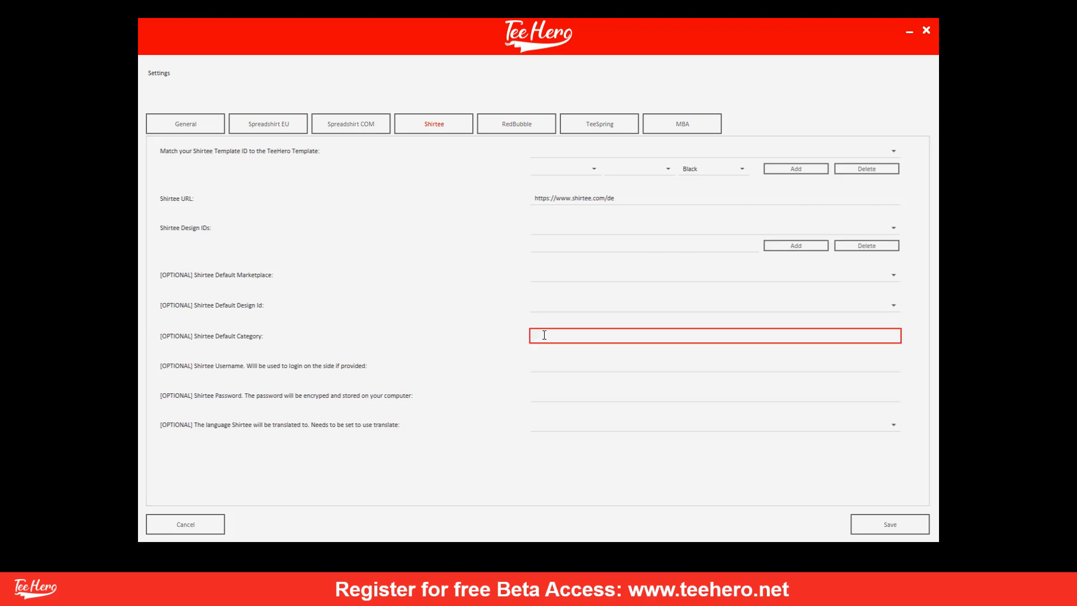
click(512, 384)
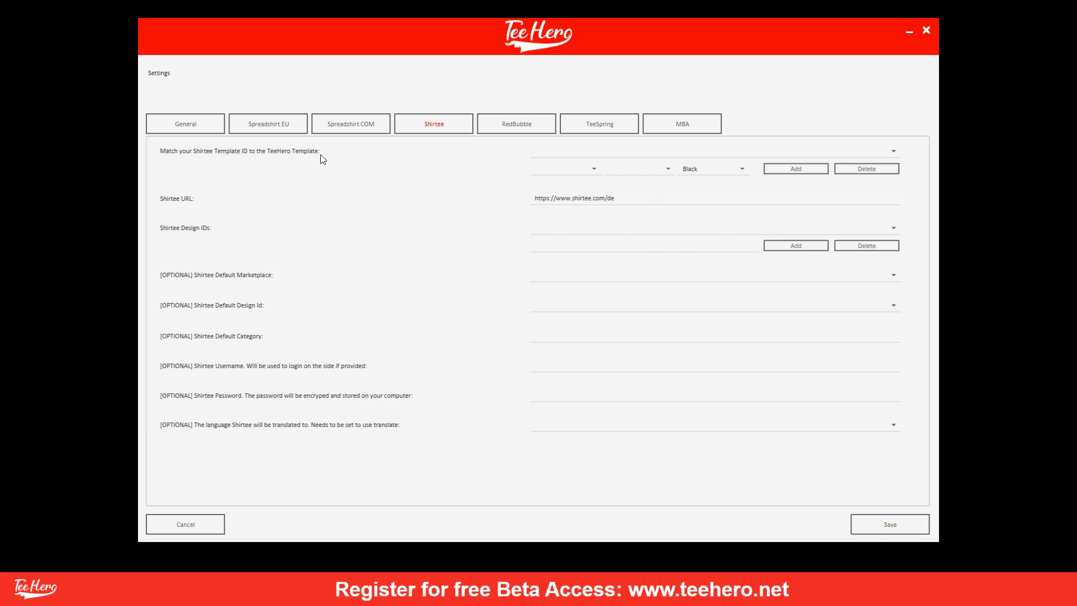
click(179, 125)
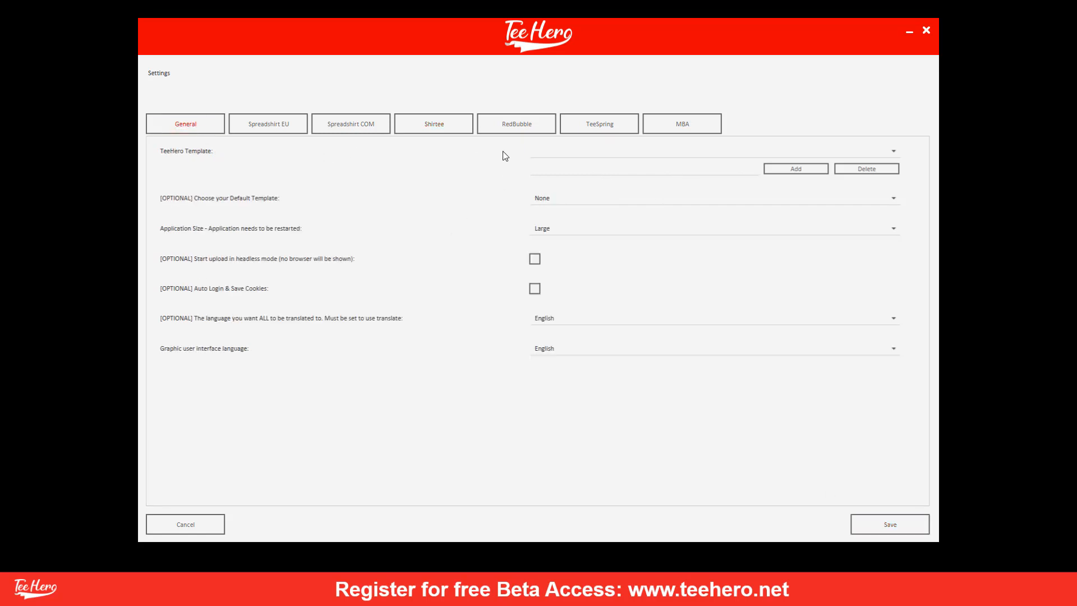
On the RedBubble settings, enter BlackProducts as a new template name and move to the template URL box.
click(519, 131)
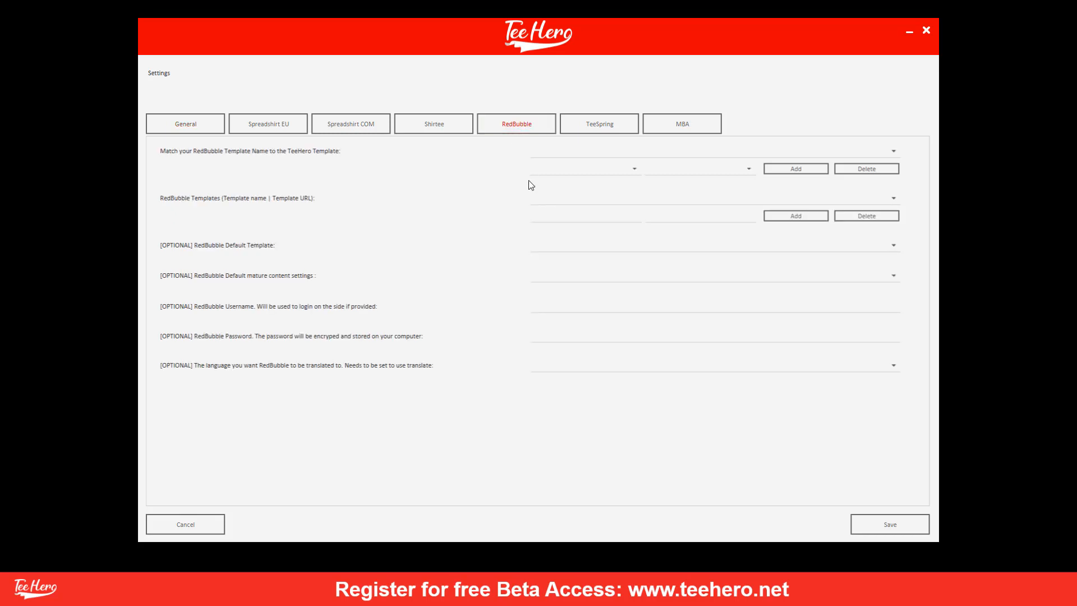
click(542, 214)
text(BlackProducts)
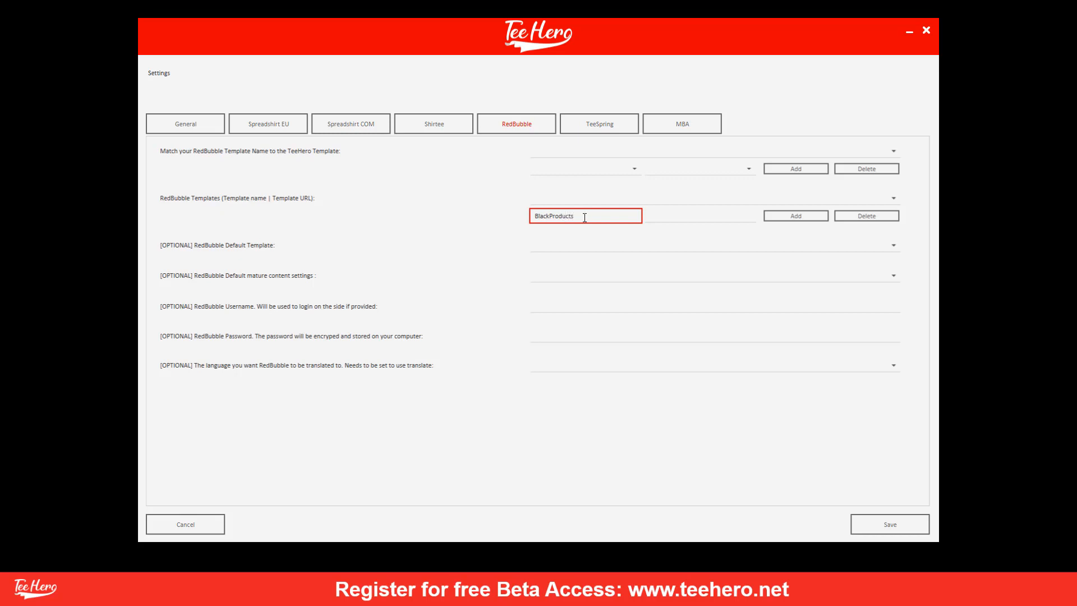
click(697, 220)
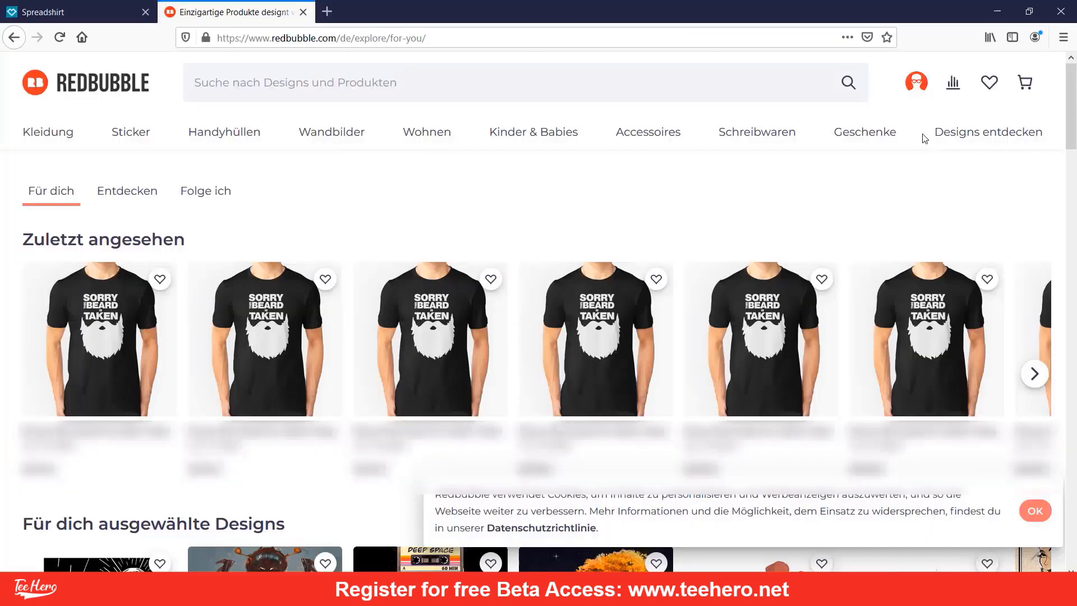
Duplicate the first Redbubble portfolio design and paste its duplicate URL as the BlackProducts template URL.
click(916, 95)
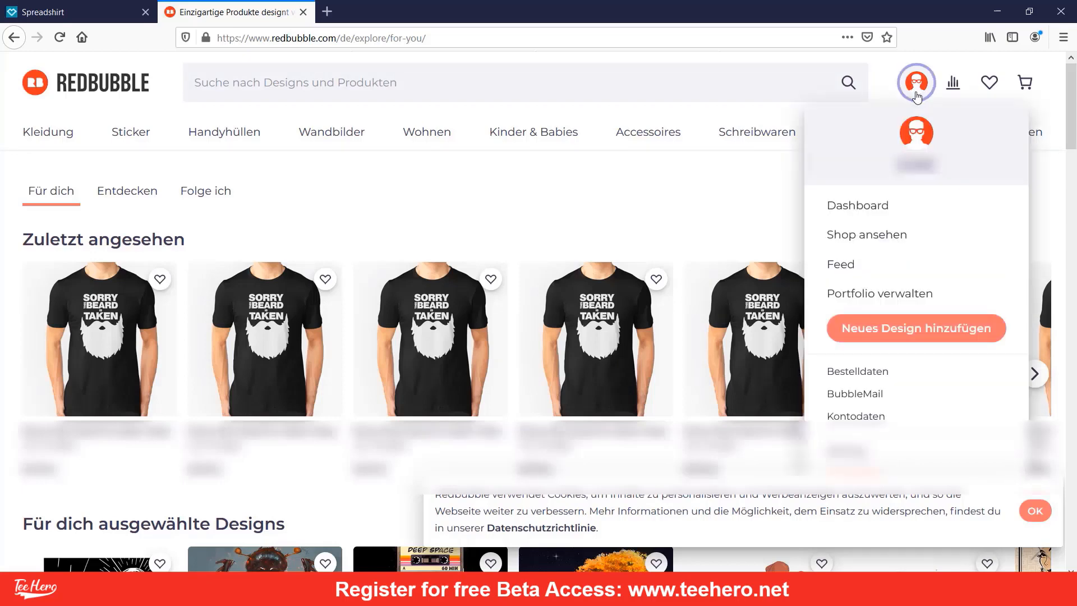
click(844, 292)
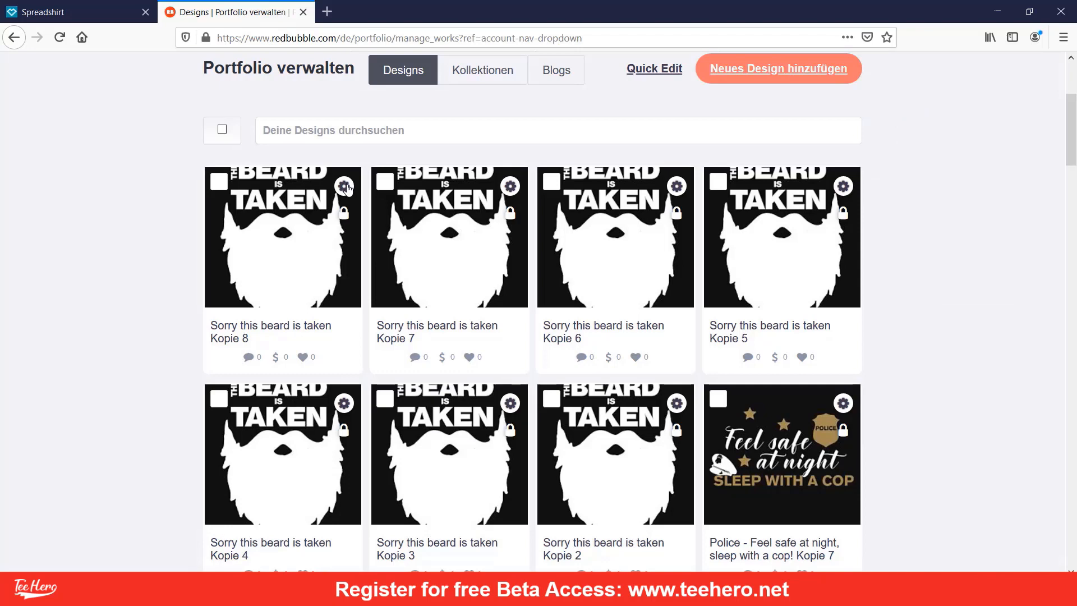
click(345, 187)
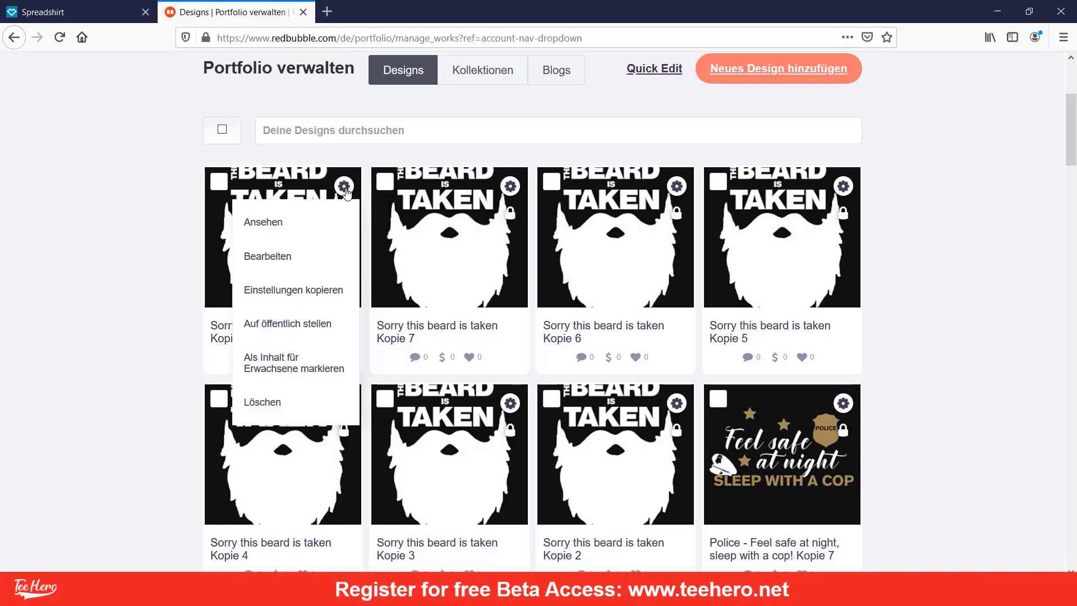
click(279, 291)
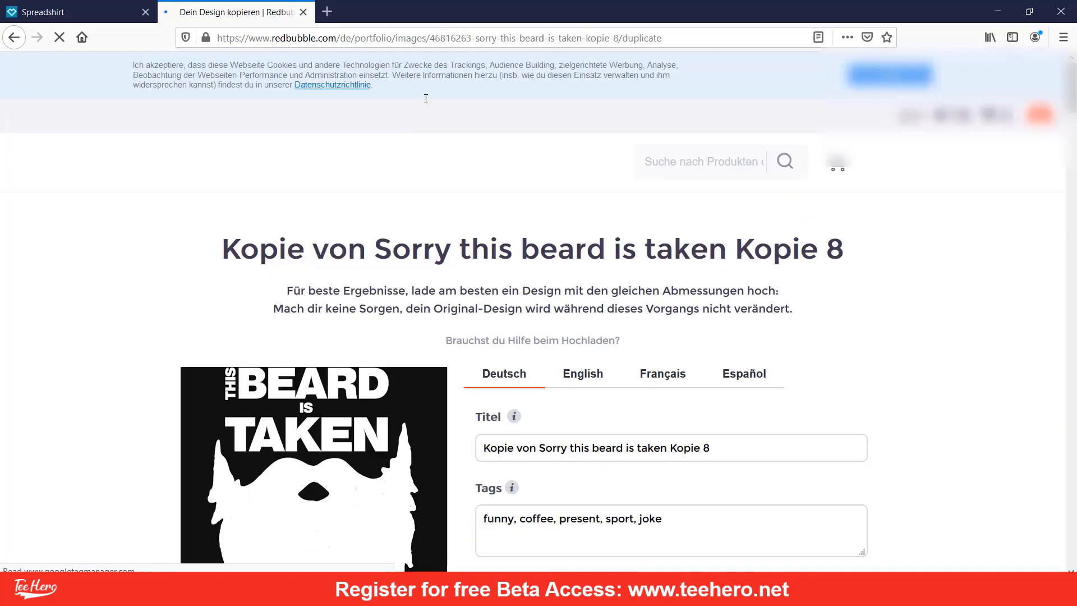
click(234, 34)
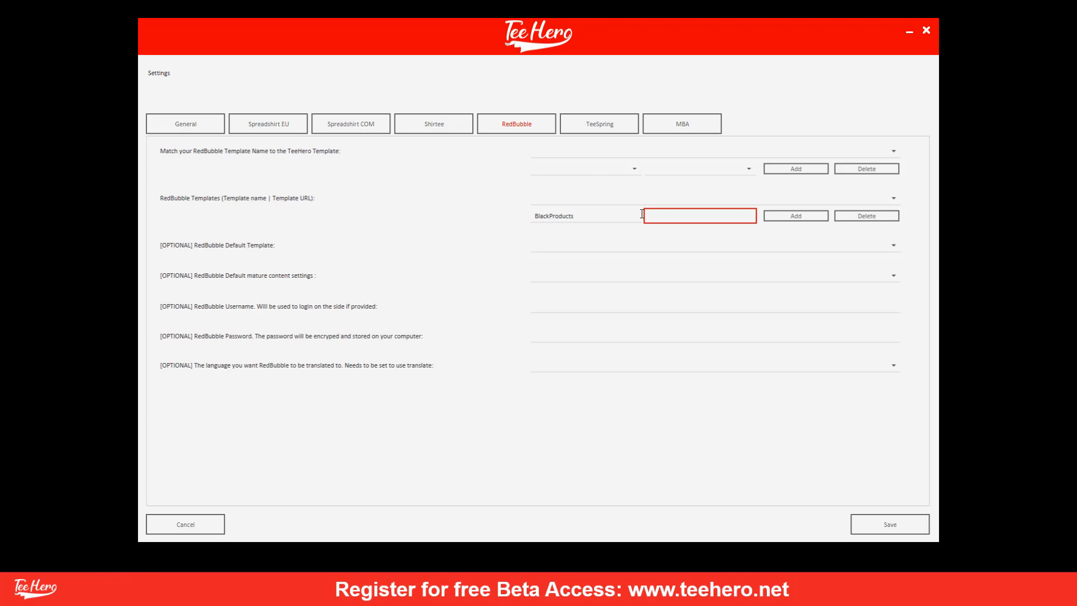
key(ctrl+v)
Save the BlackProducts RedBubble template with its URL and check the template list.
click(797, 216)
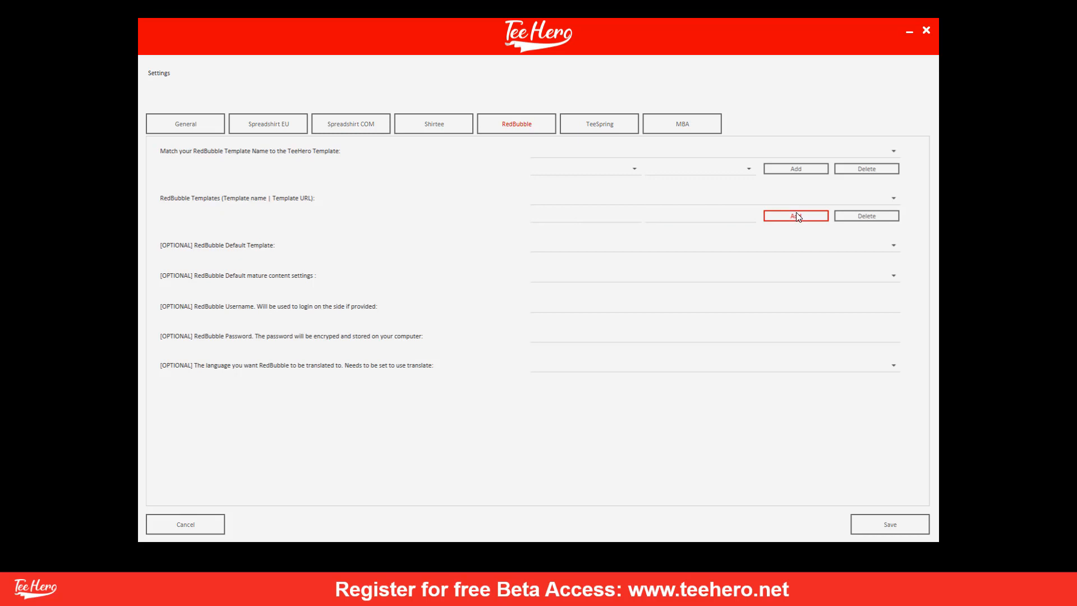
click(748, 196)
click(748, 198)
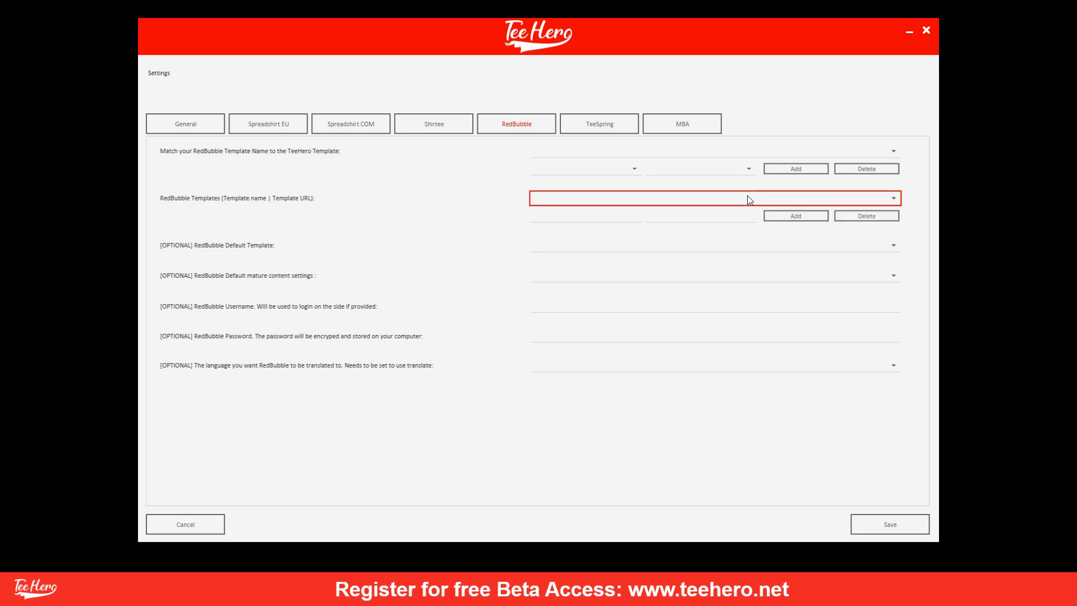
Map THBlack to BlackProducts and verify the THBlack | BlackProducts mapping.
click(629, 171)
click(600, 180)
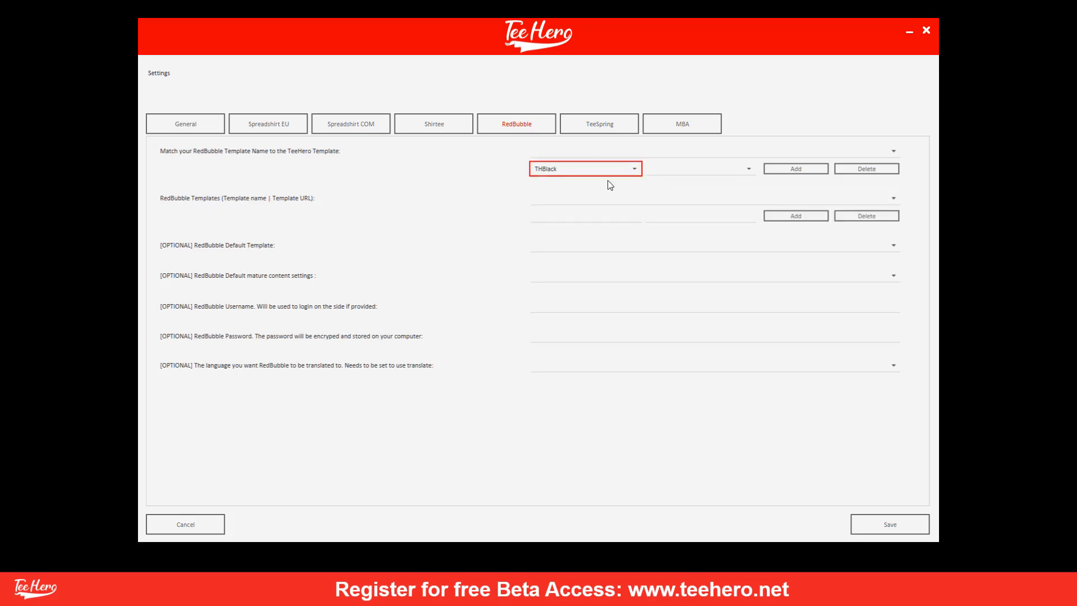
click(670, 170)
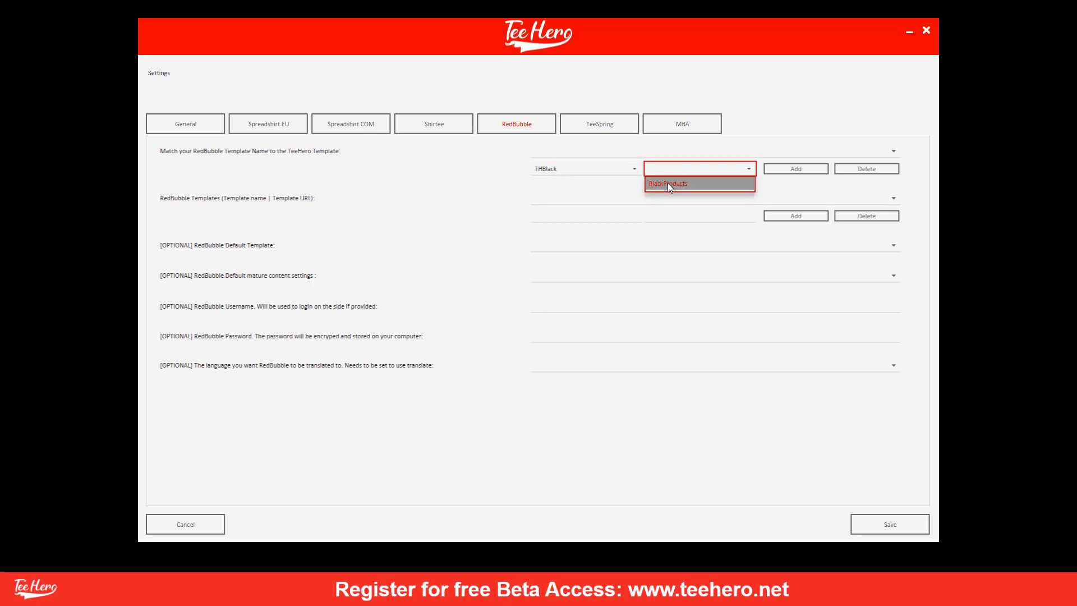
click(669, 185)
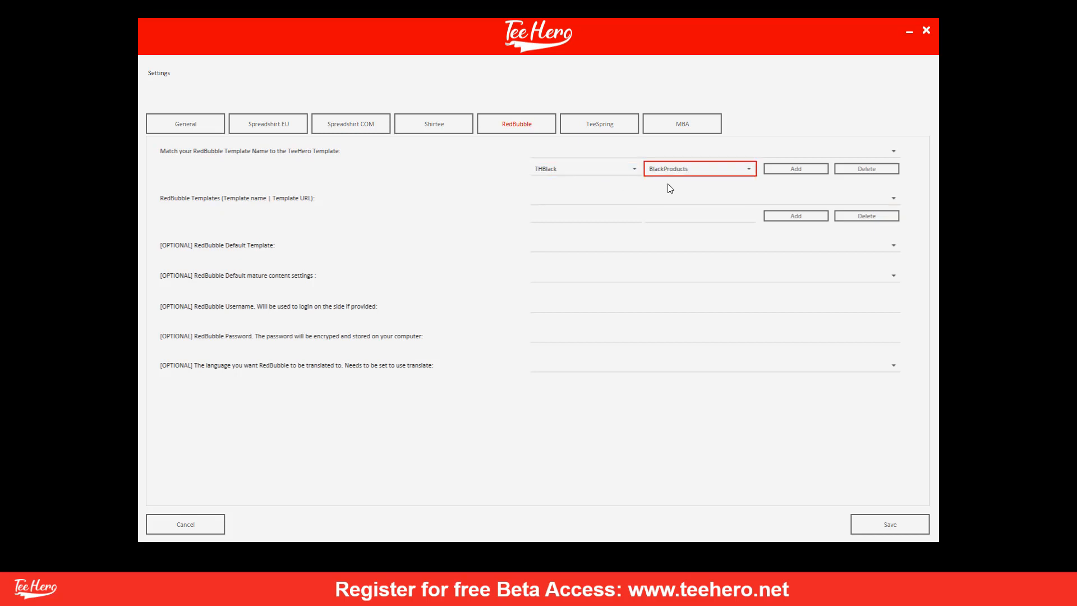
click(786, 168)
click(765, 158)
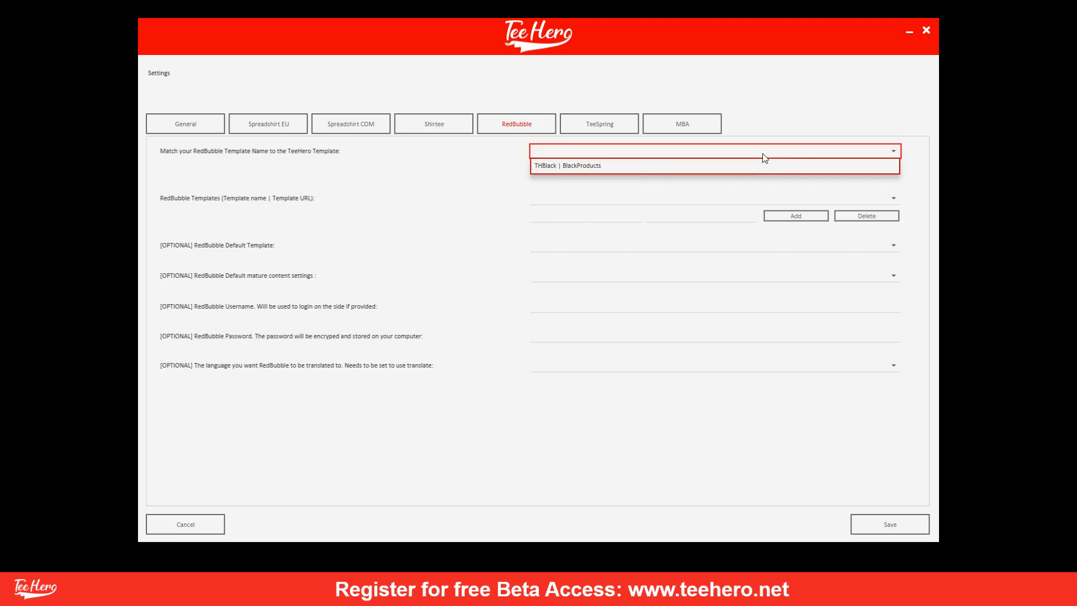
click(764, 155)
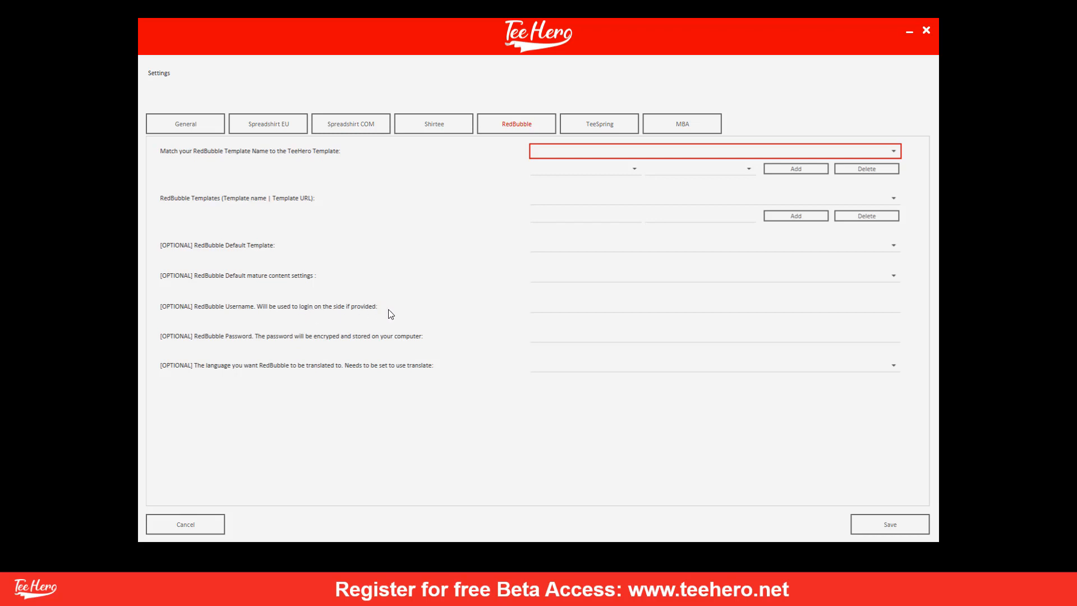
Enter and then erase a trial RedBubble username and password, and save the RedBubble settings.
click(540, 313)
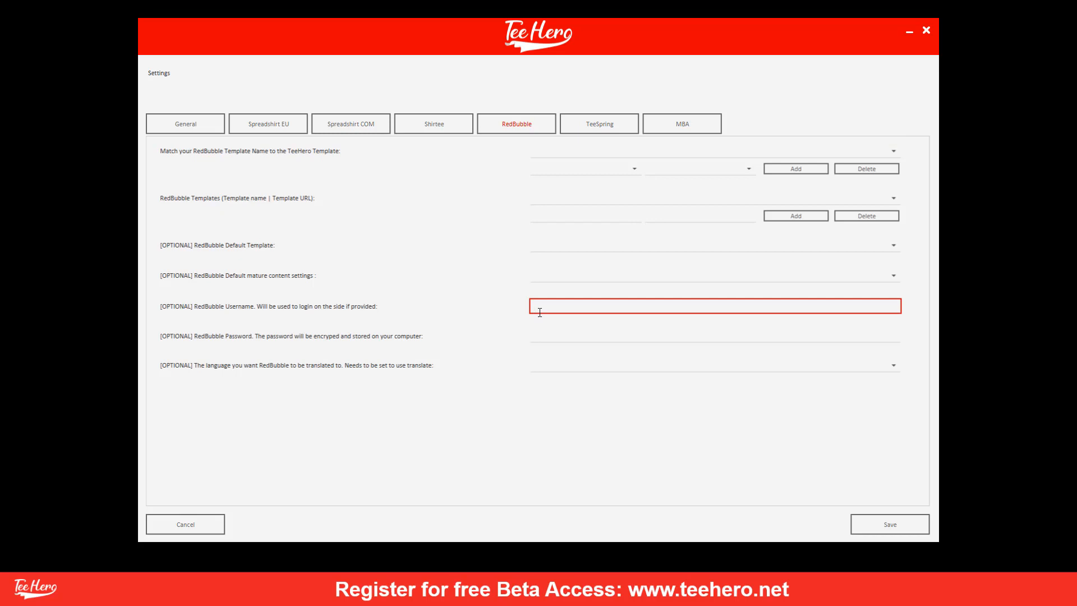
text(xxxx)
click(540, 335)
text(xxxxxxxxx)
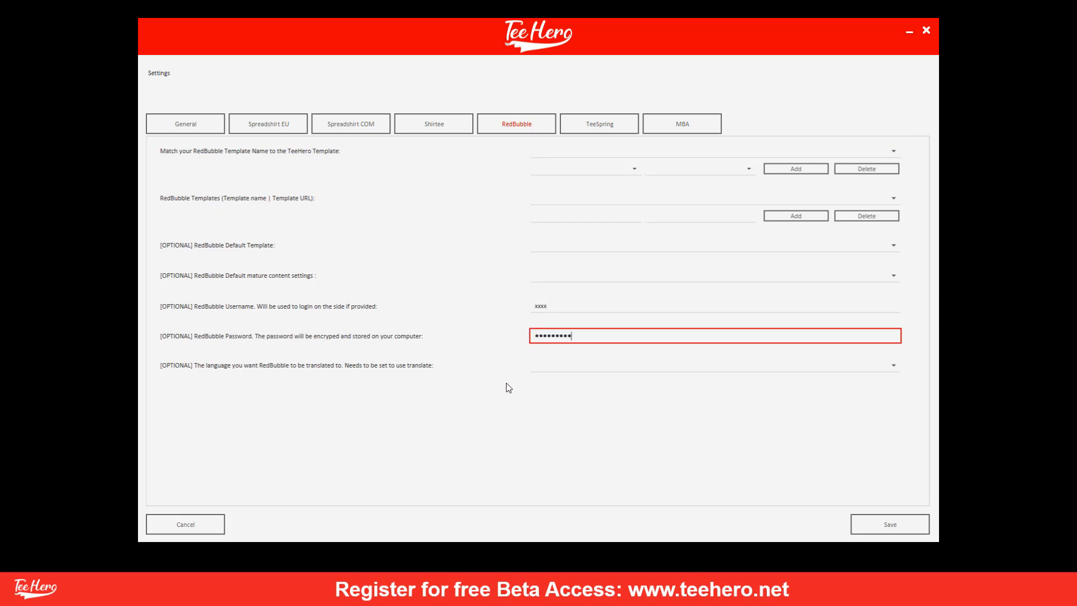
click(508, 388)
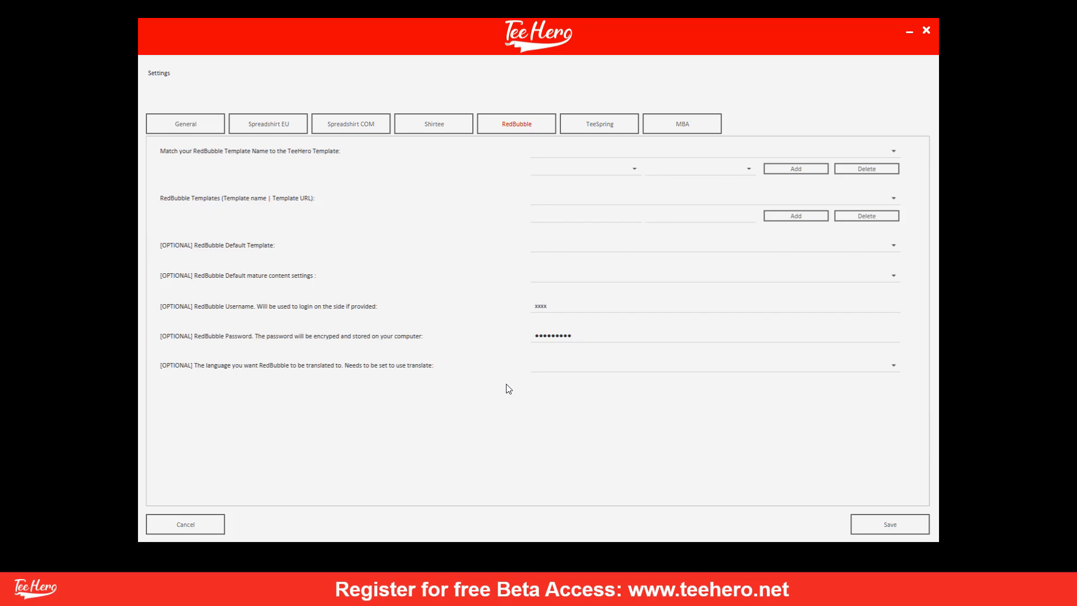
drag(584, 336, 471, 314)
key(BackSpace)
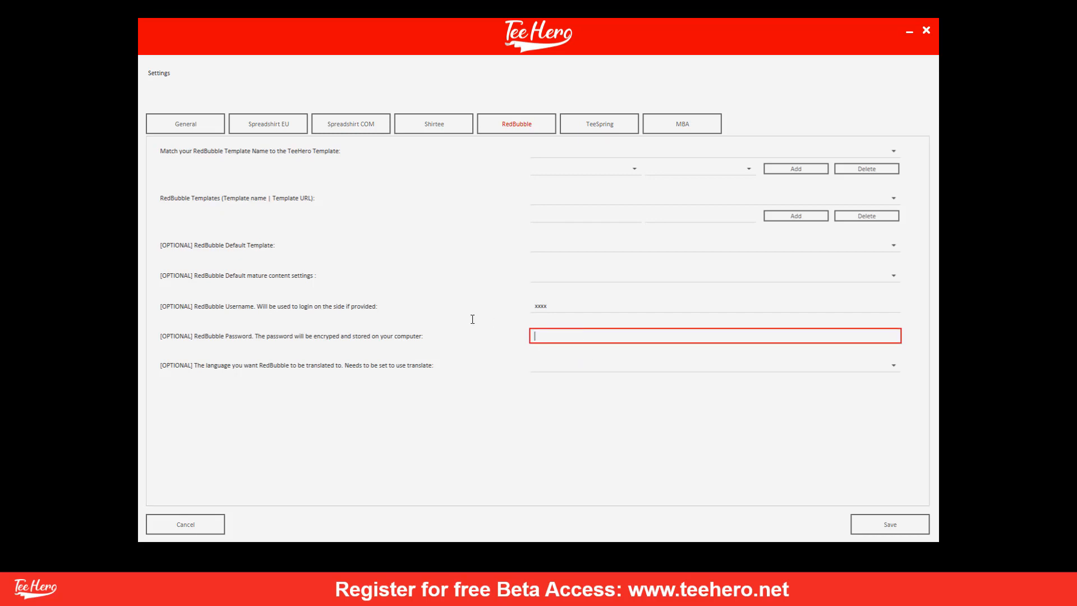
drag(552, 308, 449, 297)
key(BackSpace)
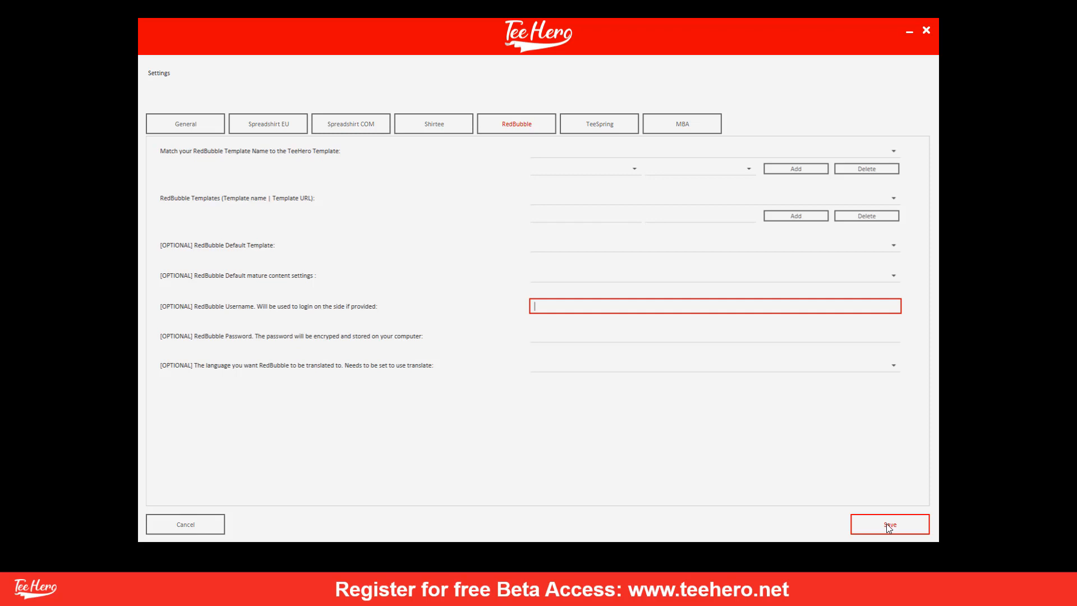
click(205, 131)
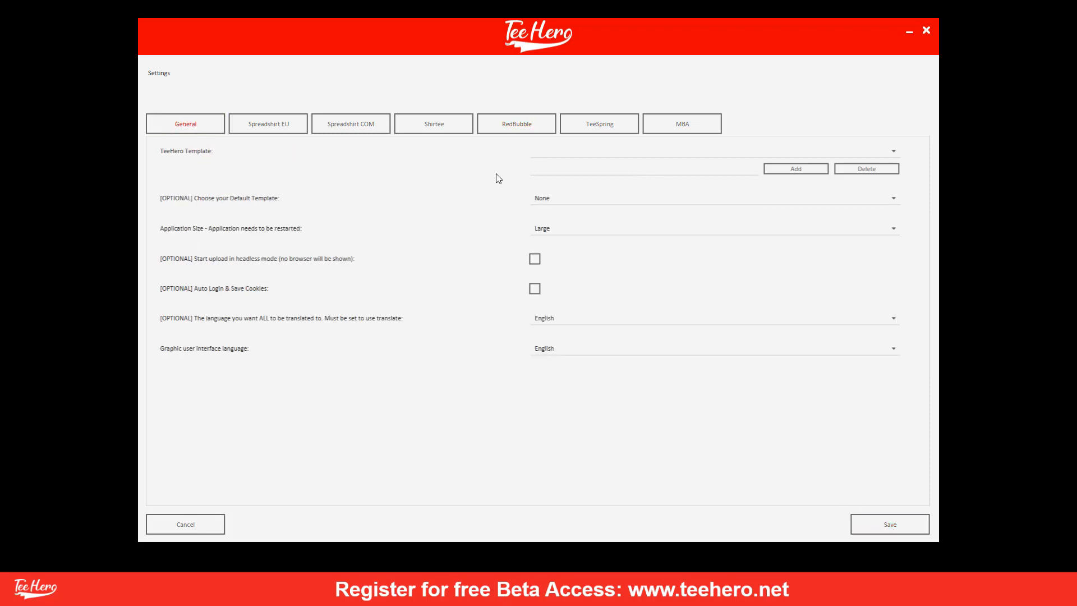
In the TeeSpring settings, enter BlackProducts as the name of a new template.
click(615, 138)
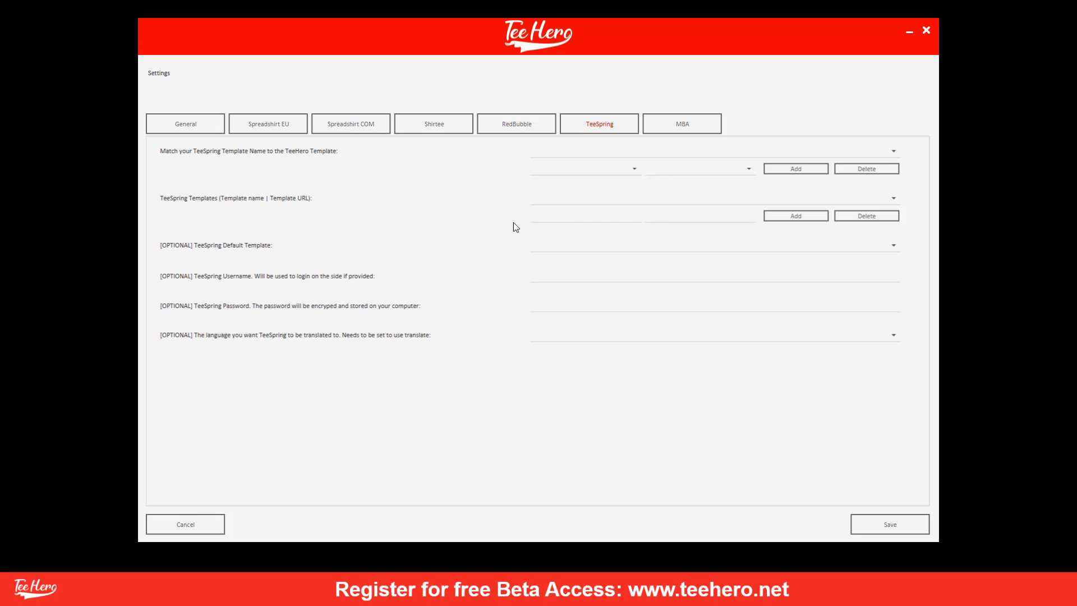
click(546, 223)
text(ackProducts)
click(694, 219)
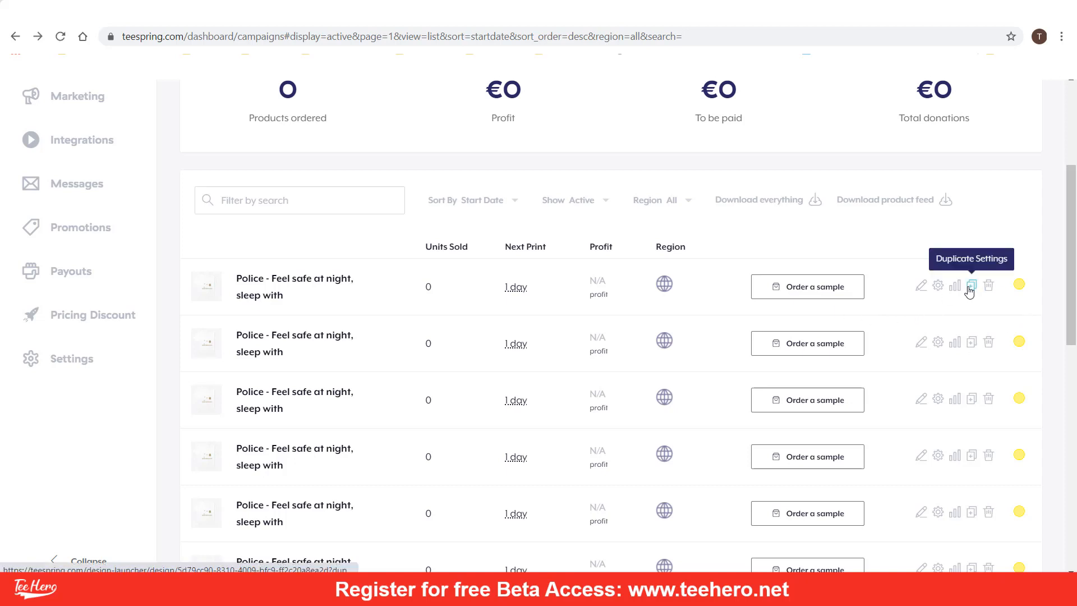
Add the duplicated Police campaign's design-launcher URL as the BlackProducts TeeSpring template.
click(970, 291)
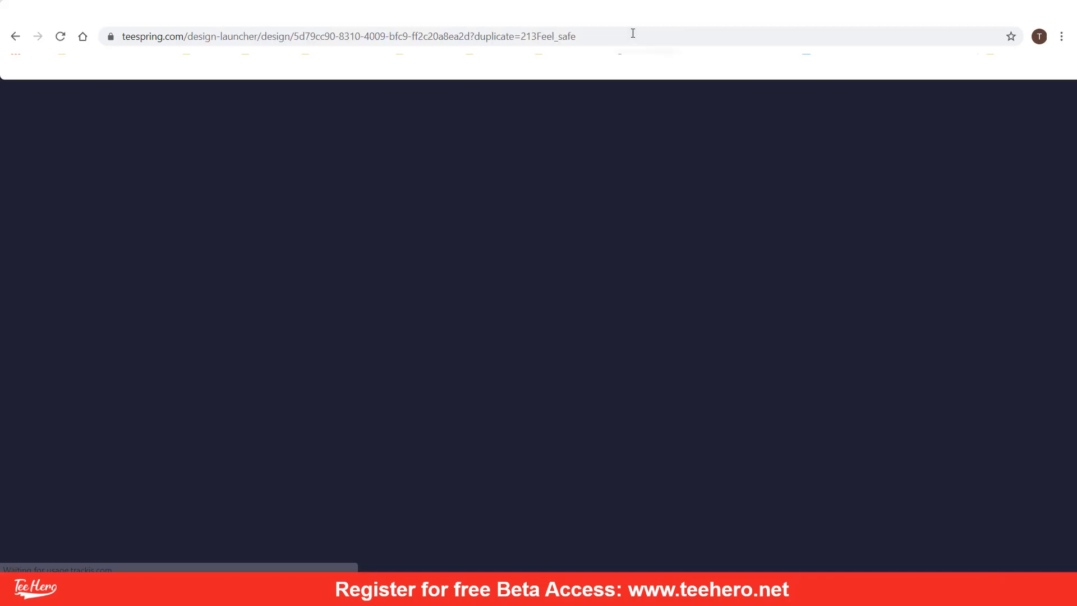
click(629, 38)
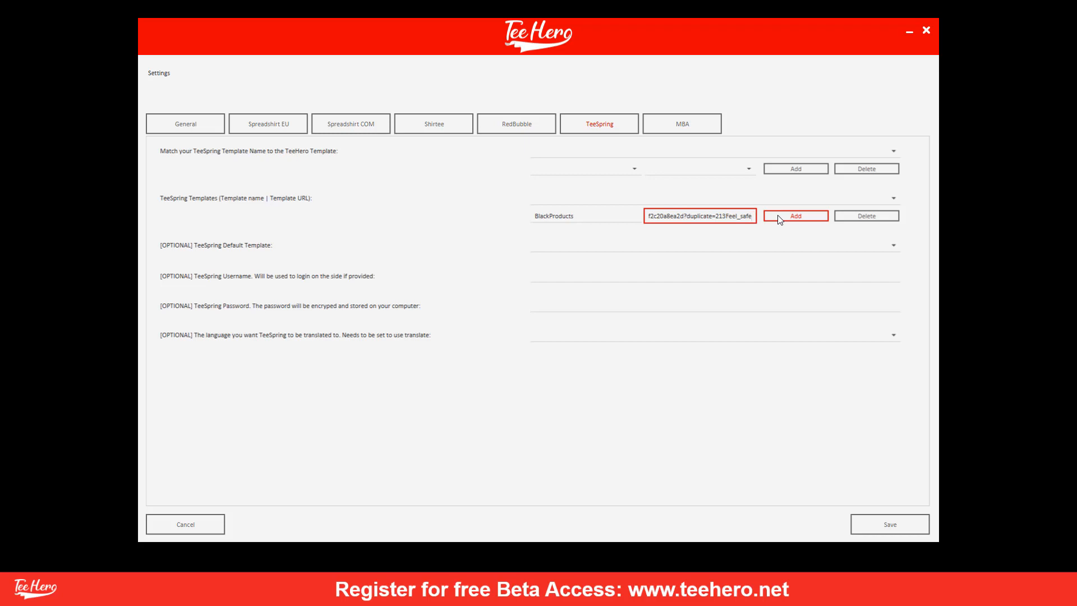
click(780, 220)
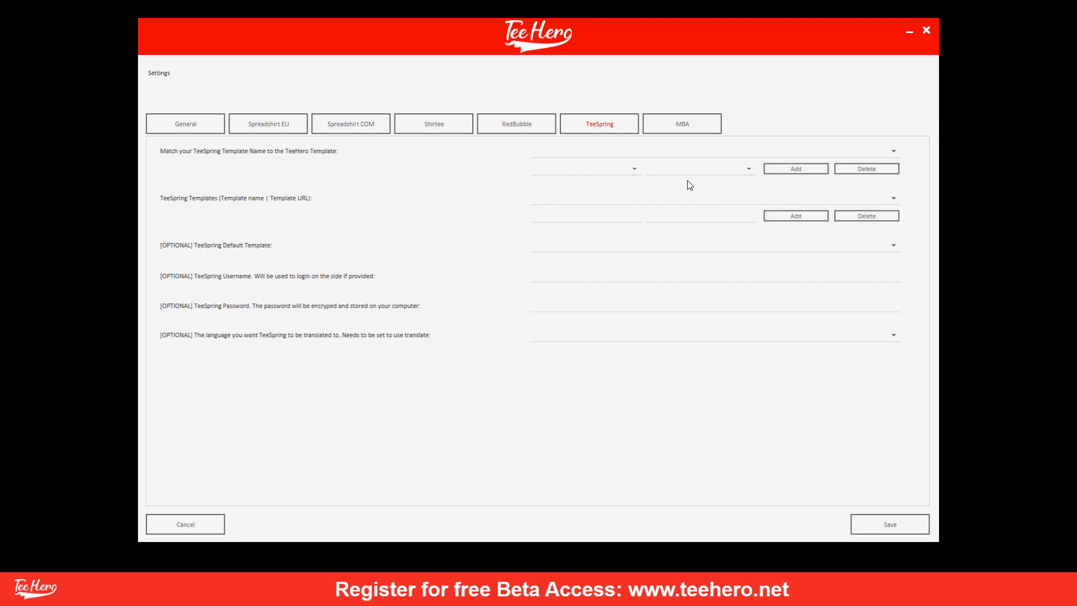
click(668, 198)
Pair the THBlack TeeHero template with BlackProducts and add the mapping.
click(584, 199)
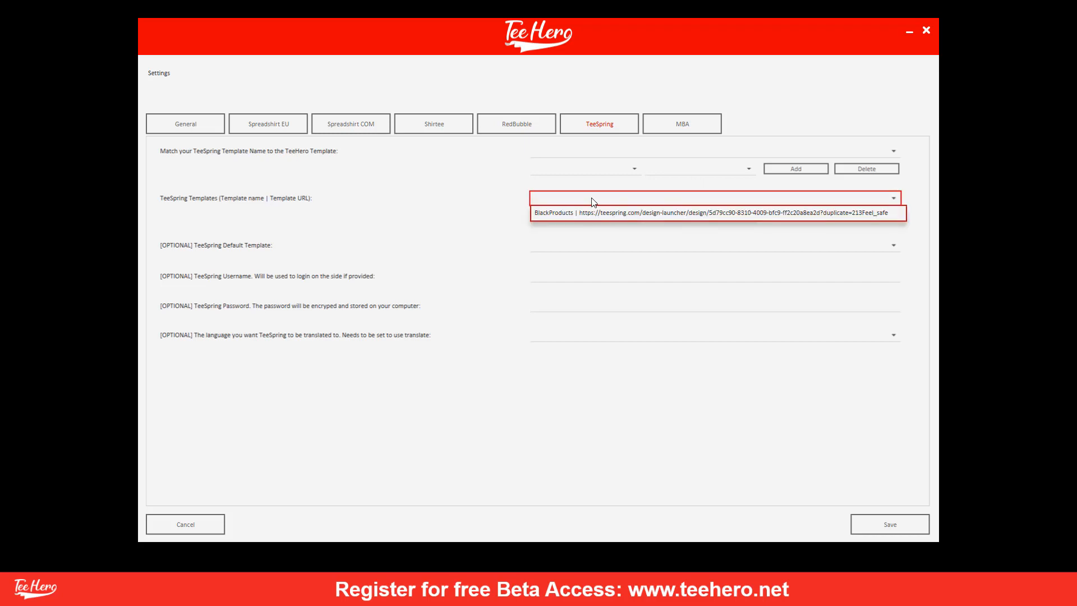
click(575, 170)
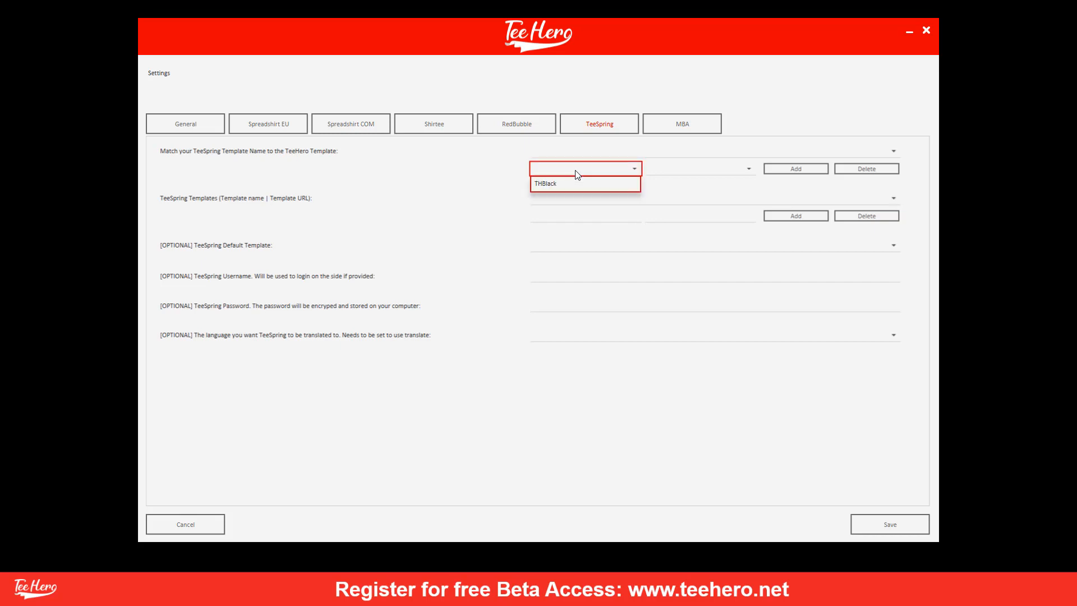
click(549, 184)
click(663, 173)
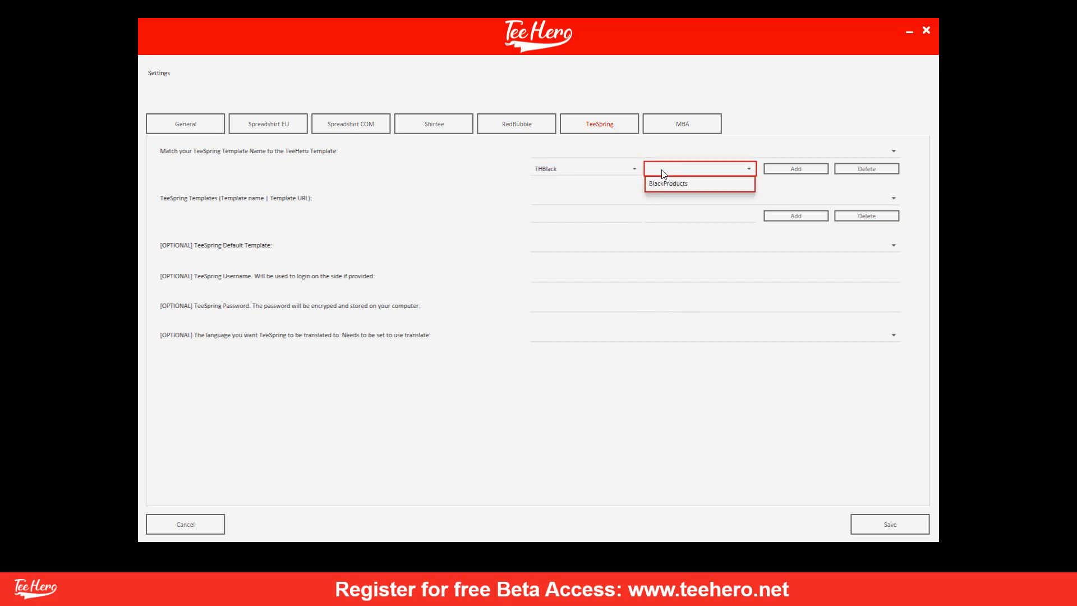
click(662, 187)
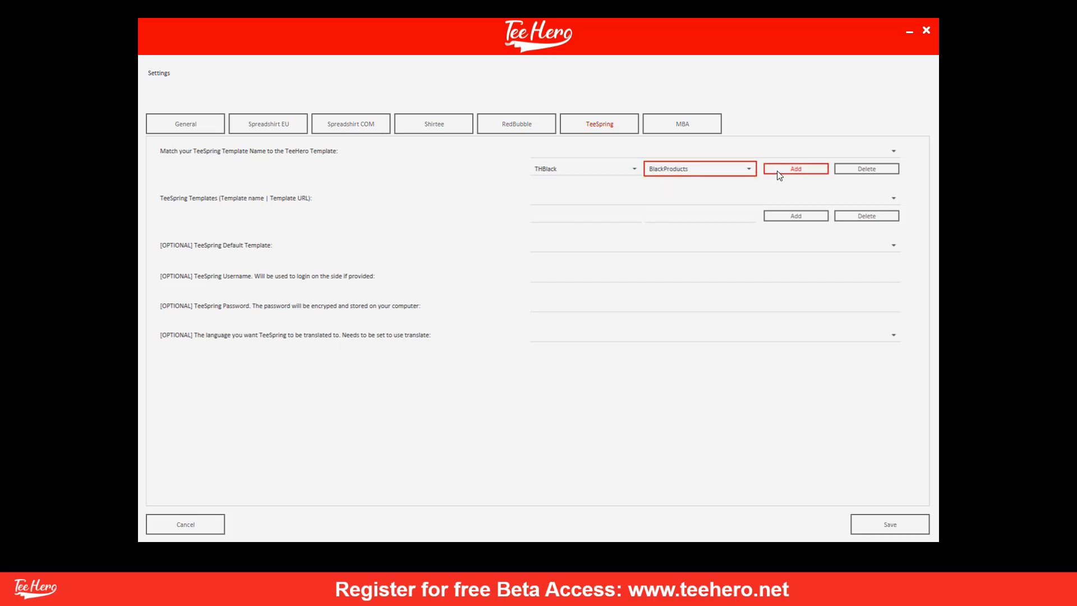
click(778, 171)
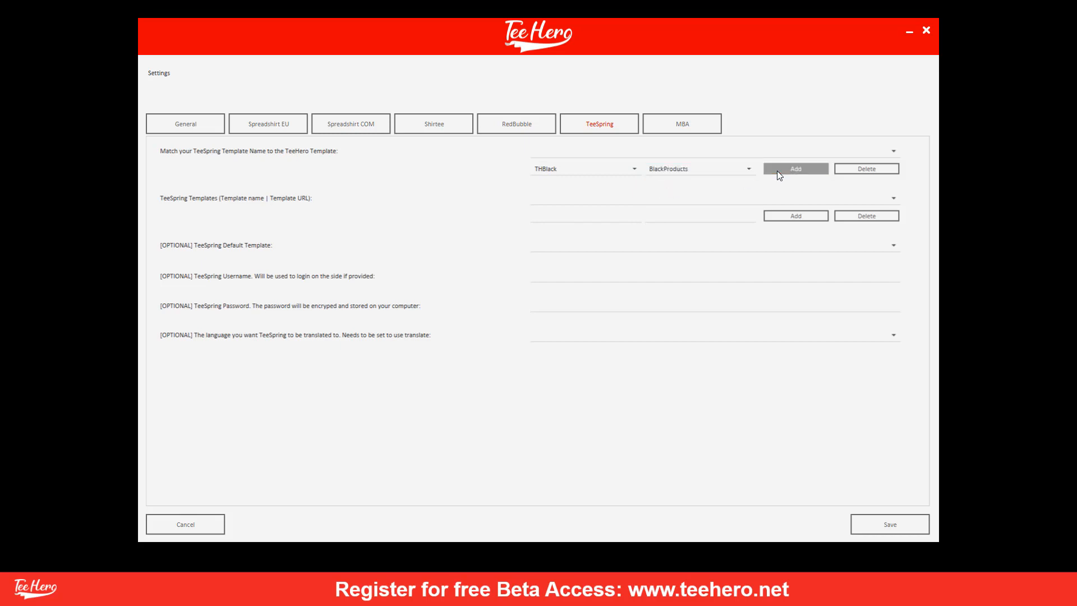
Check the saved mapping list and leave the default TeeSpring template empty.
click(740, 156)
click(741, 158)
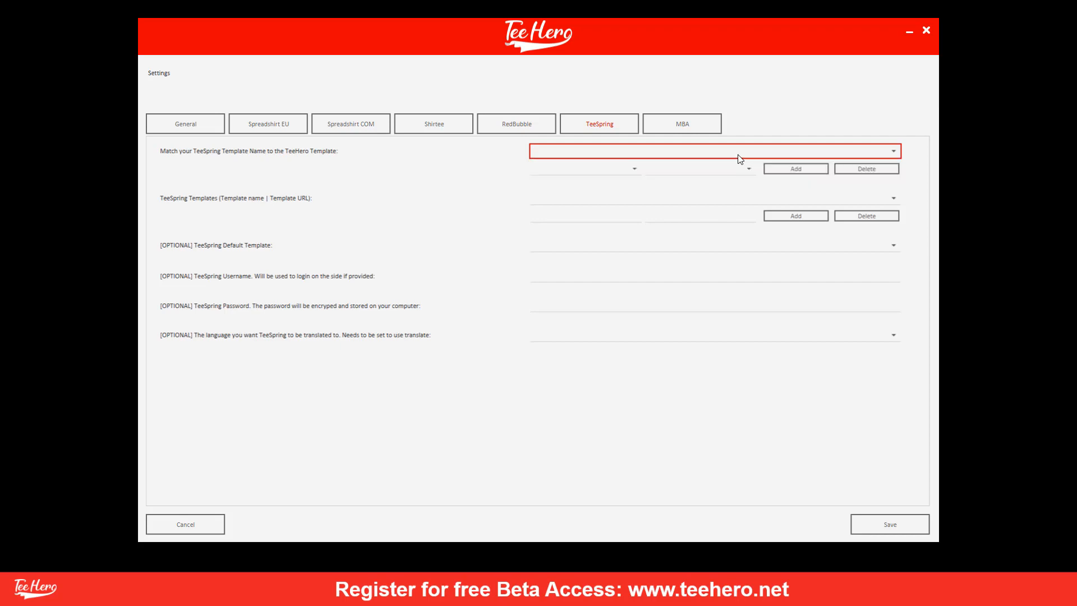
click(559, 245)
click(558, 247)
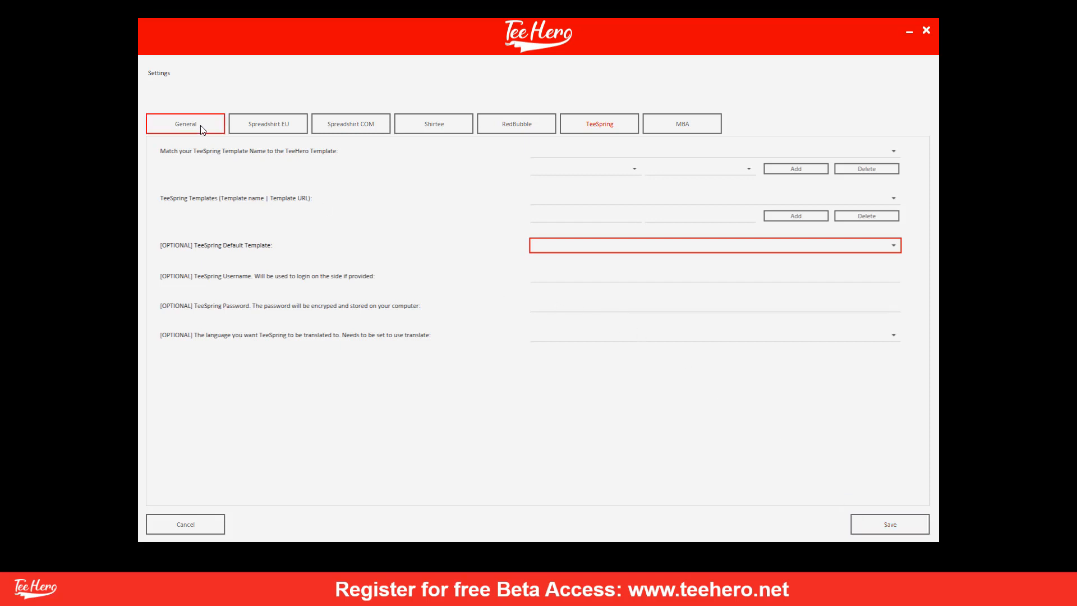
In the MBA settings, leave saved publish settings off and enter MBABlack as the template name.
click(179, 124)
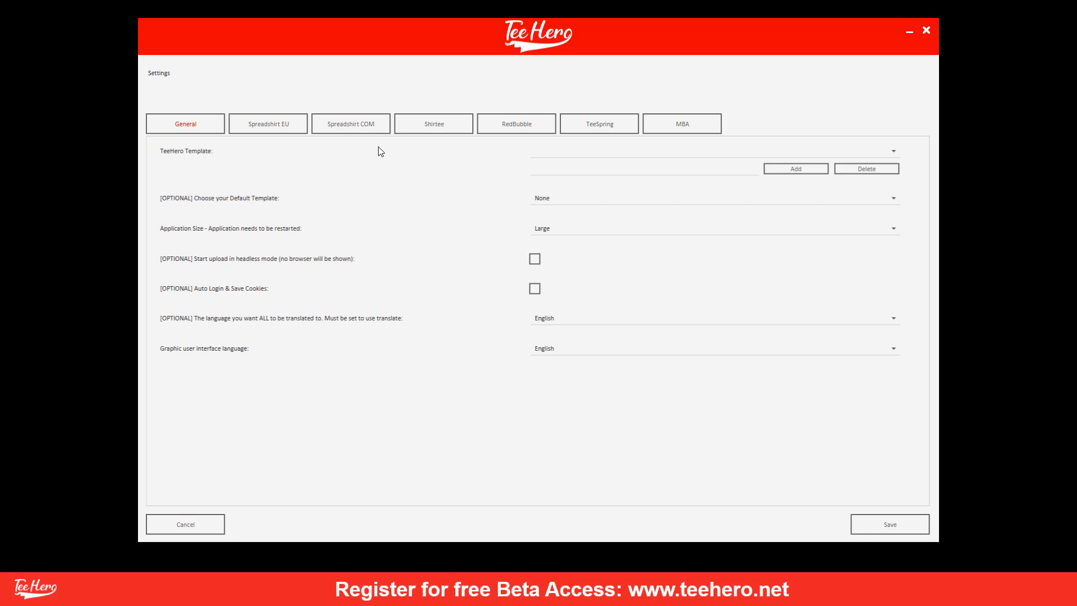
click(708, 139)
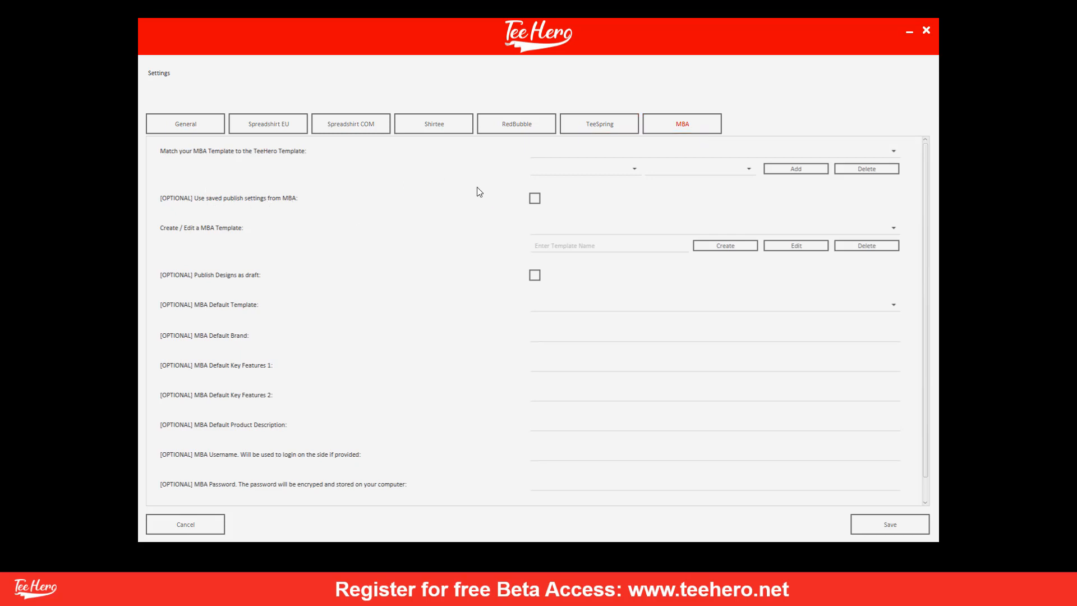
click(539, 198)
click(539, 198)
click(561, 247)
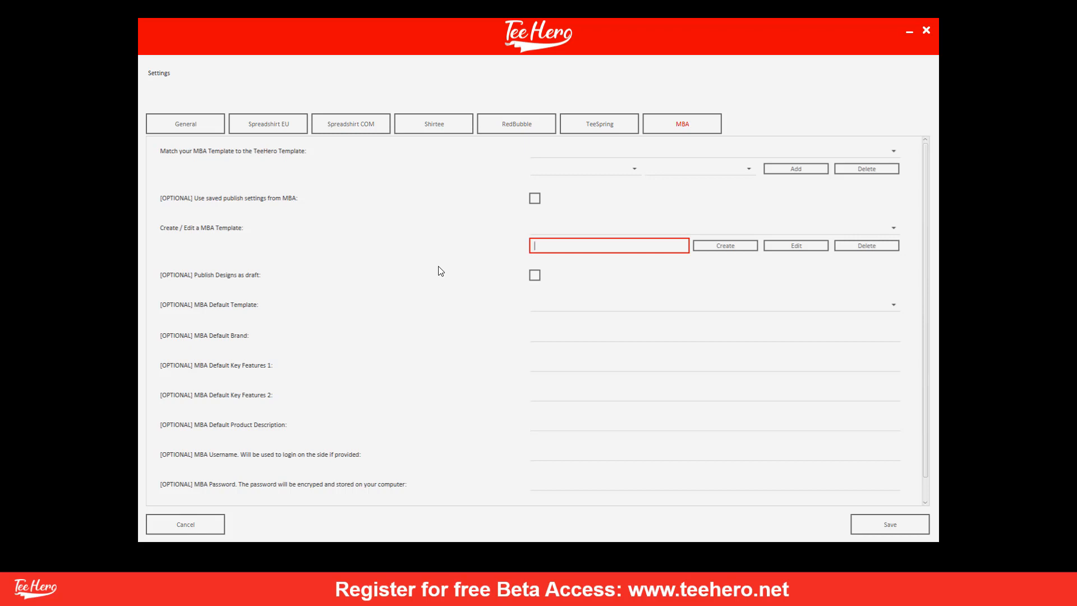
text(MBABlack)
Create the MBABlack template, keeping the US, GB and DE marketplaces on for STANDARDTSHIRT.
click(716, 247)
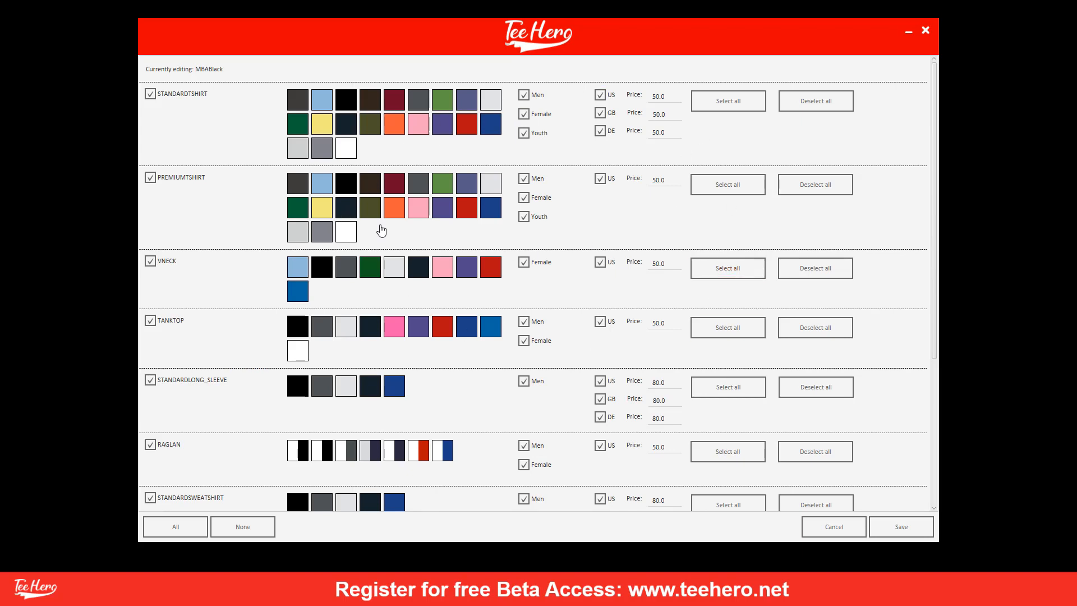
click(600, 95)
click(600, 112)
click(600, 131)
click(600, 131)
click(600, 113)
click(601, 95)
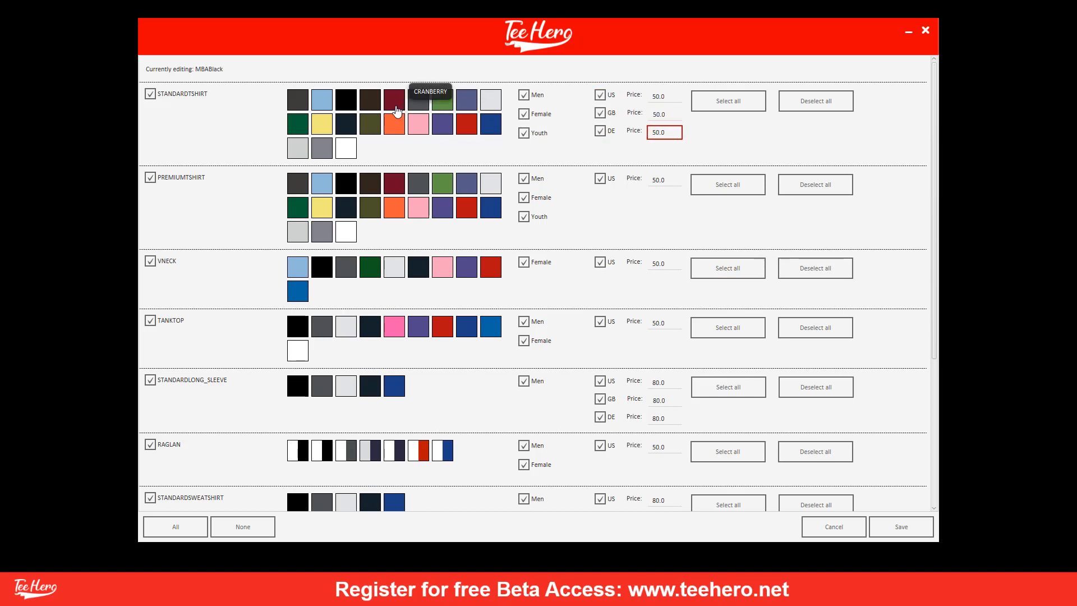
Select black, dark brown, navy and dark grey for the standard and premium t-shirts.
click(346, 104)
click(370, 104)
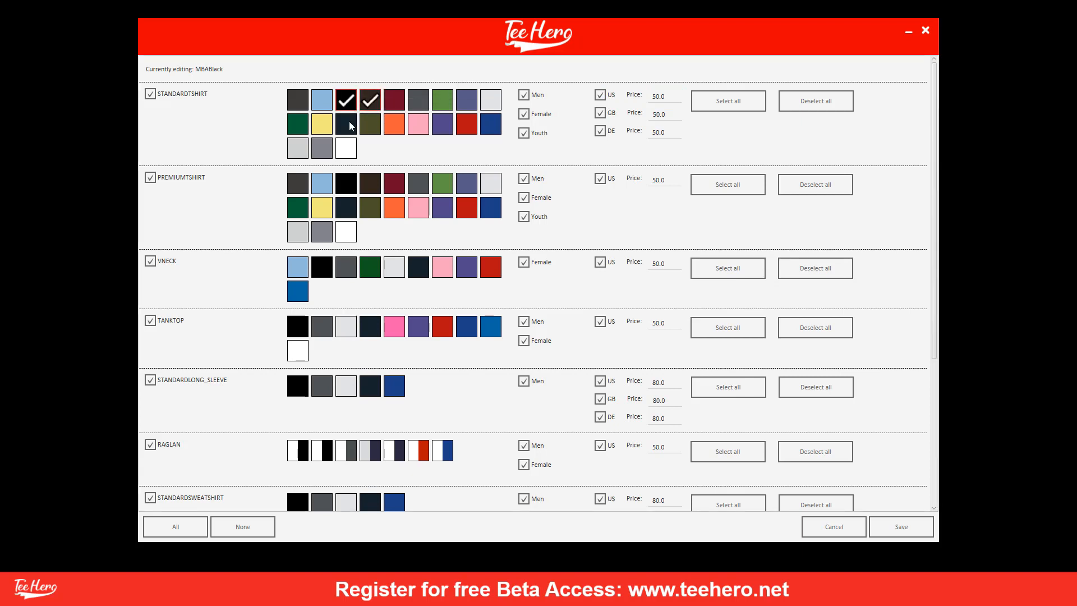
click(348, 123)
click(301, 102)
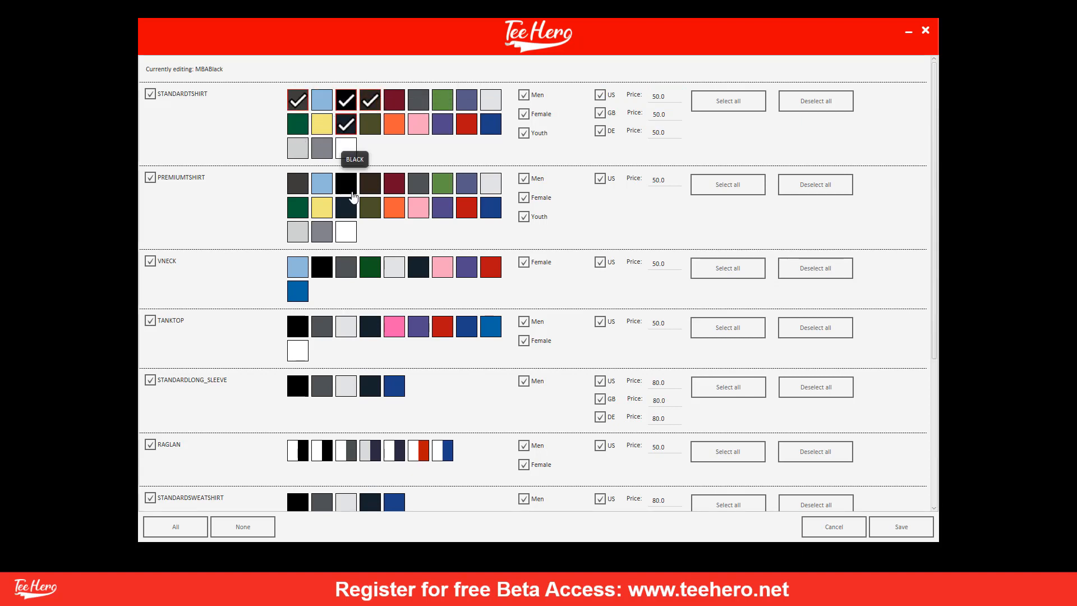
click(353, 191)
click(346, 207)
click(372, 180)
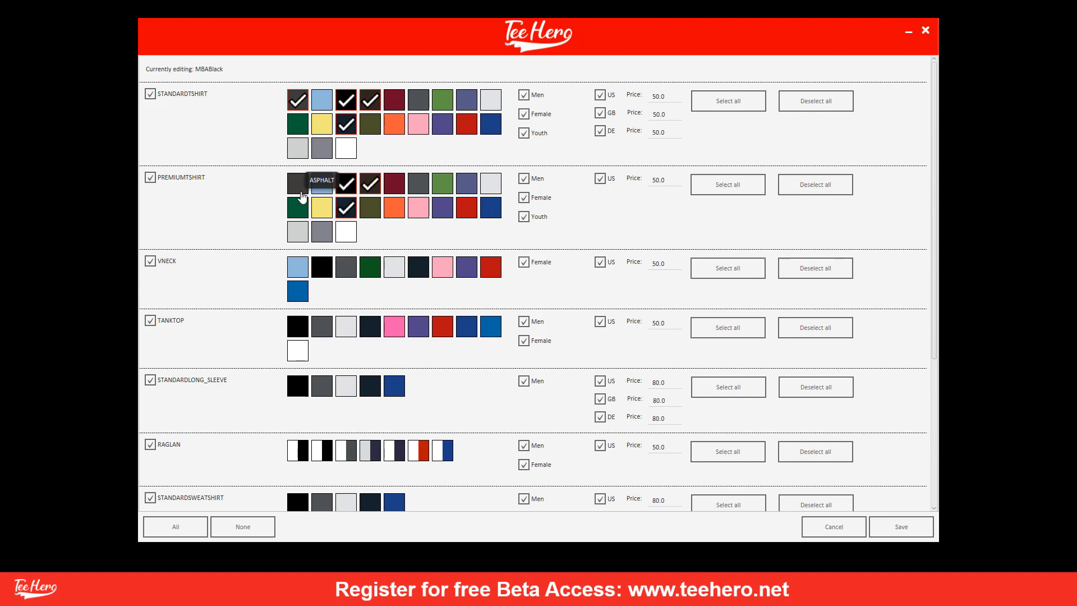
click(299, 183)
Select black, navy and dark heather for the v-neck, and black and navy for the tank top.
click(322, 273)
click(420, 273)
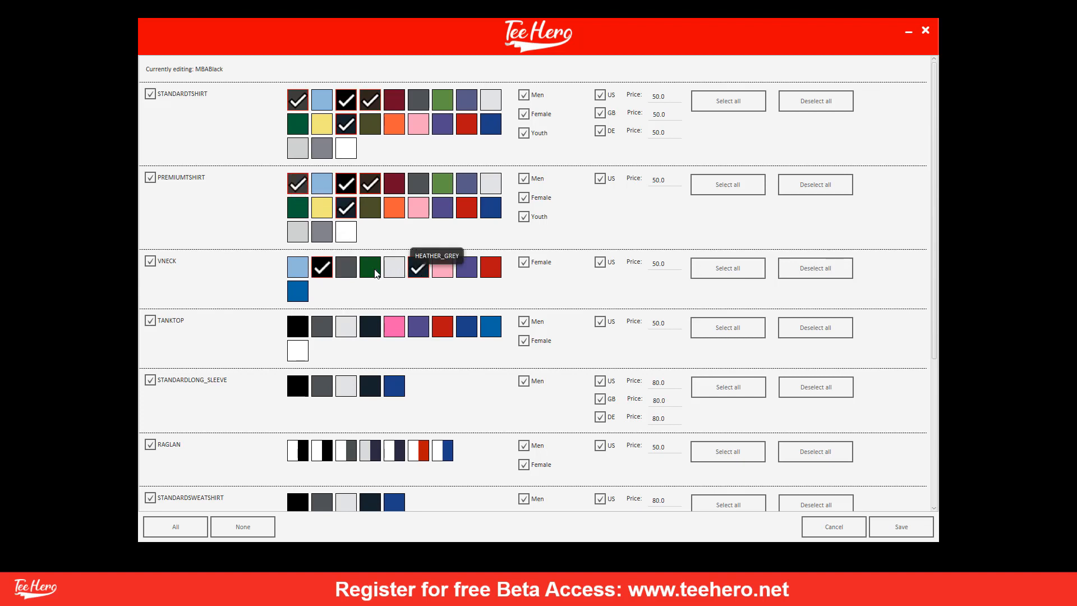
click(344, 275)
click(372, 335)
click(298, 328)
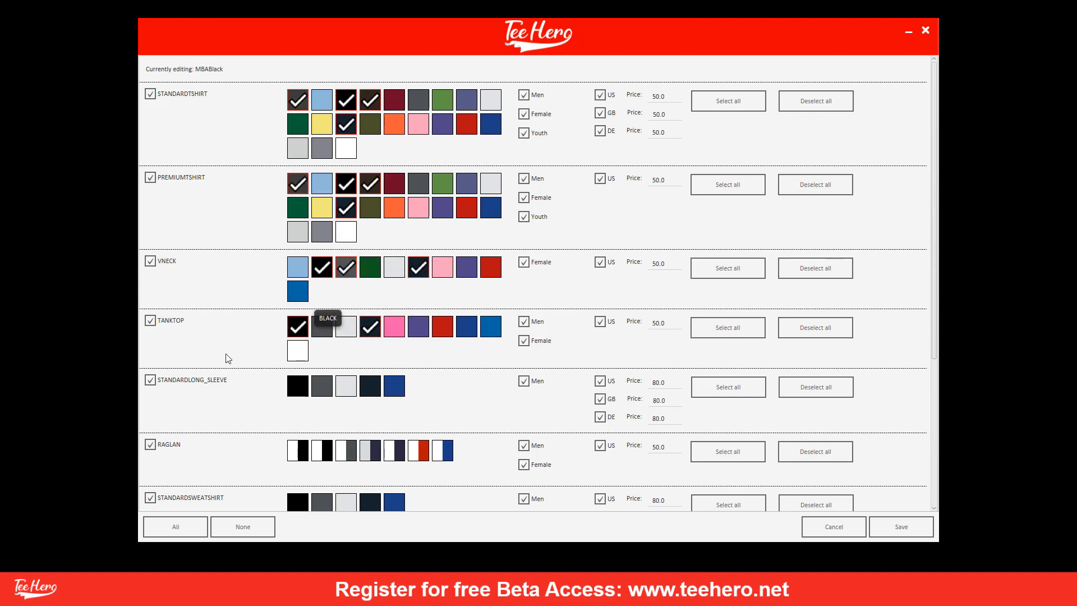
Untick long-sleeve, raglan, sweatshirt, pullover hoodie, zip hoodie and popsocket products, then save the template.
click(152, 383)
click(153, 445)
click(152, 497)
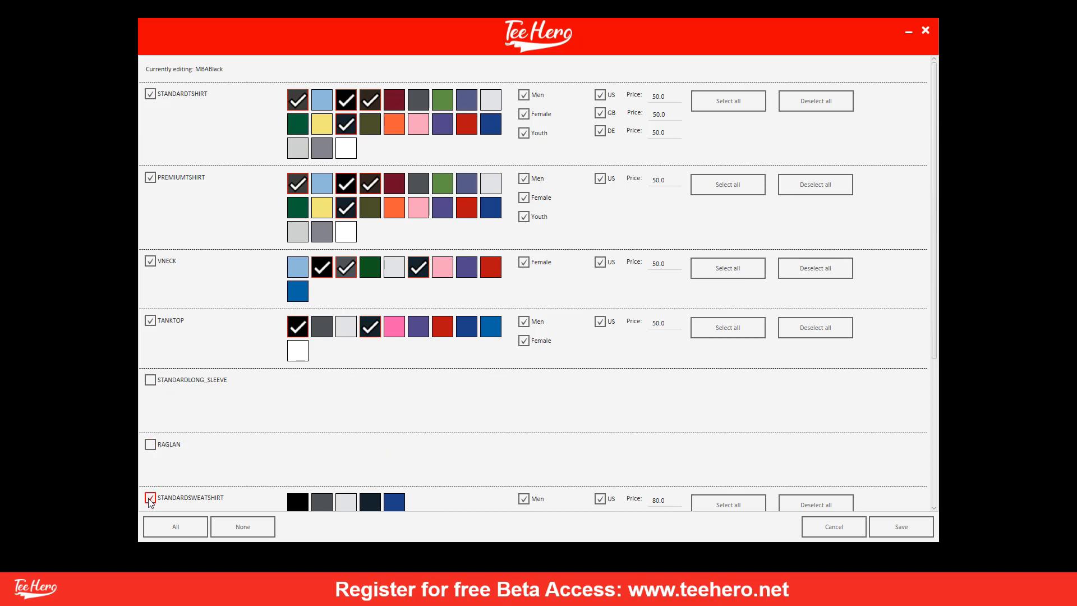
scroll(162, 463, down, 4)
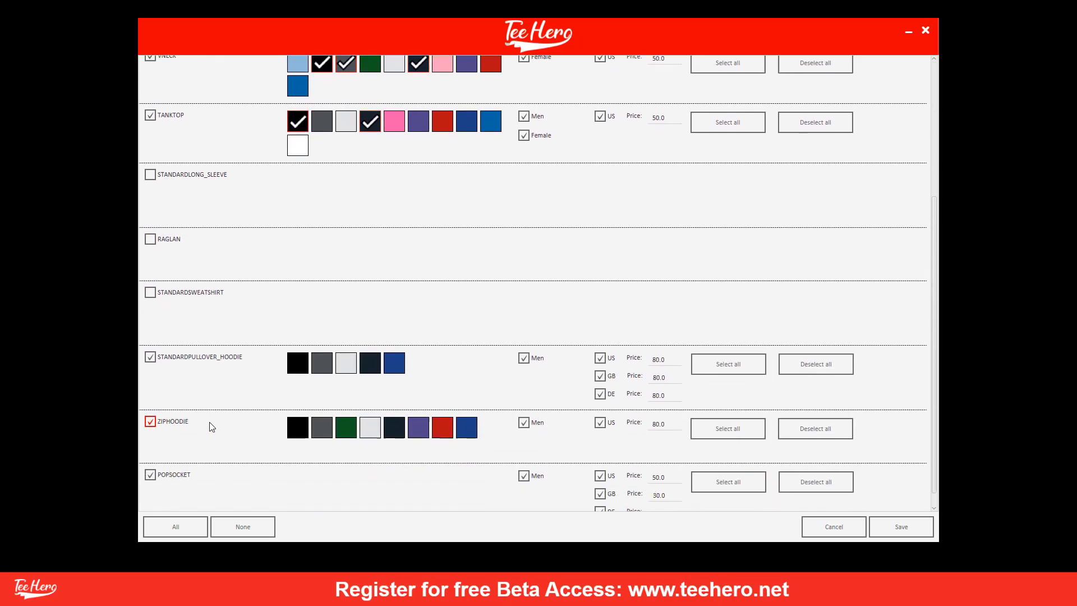
click(151, 341)
click(151, 404)
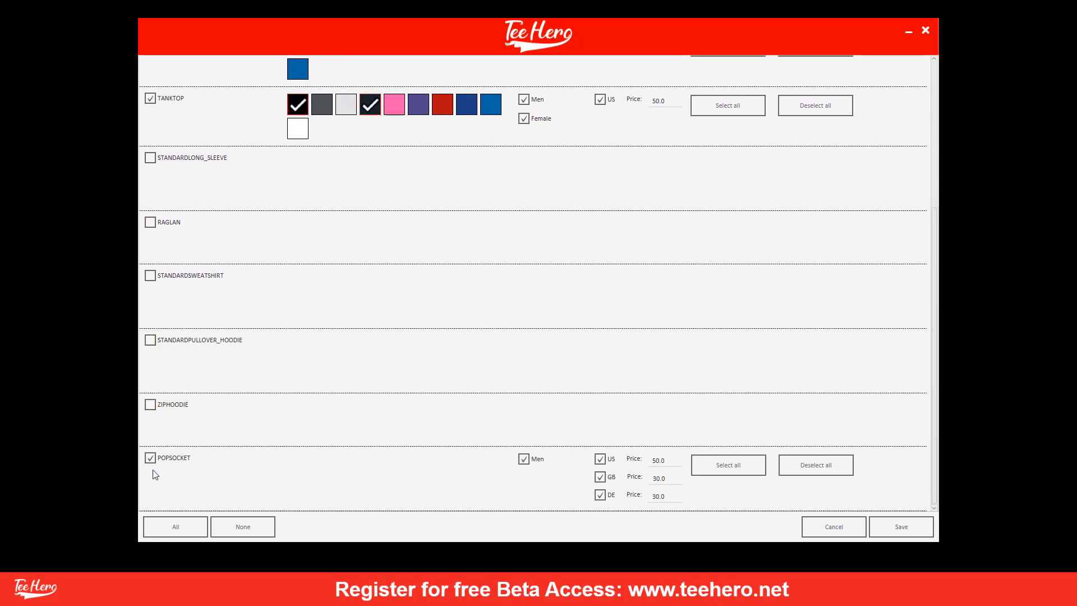
click(152, 458)
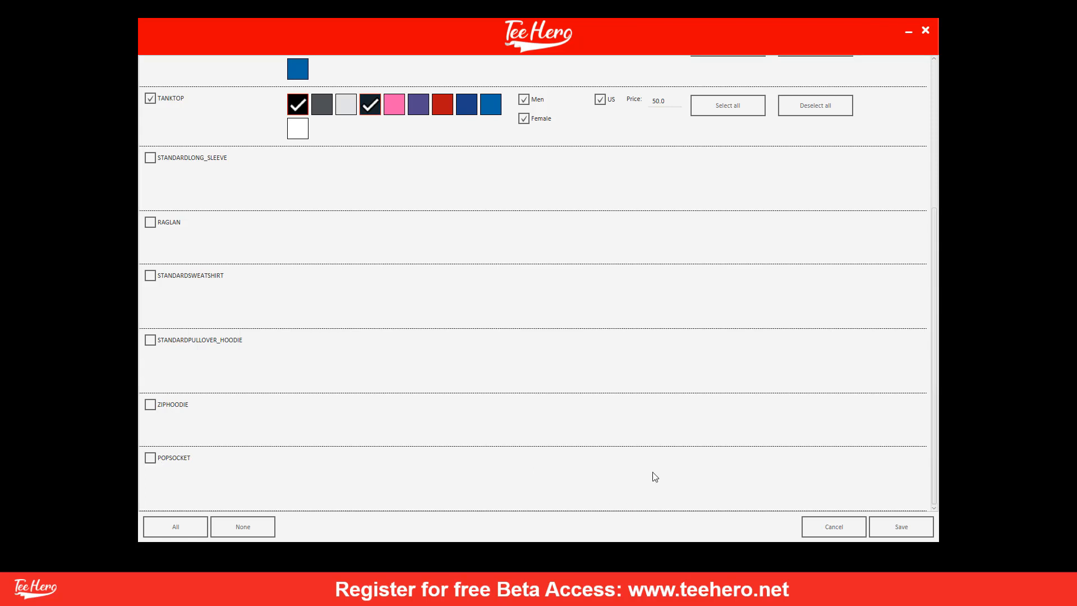
click(888, 530)
Pair the THBlack template with MBABlack and add the mapping.
click(635, 169)
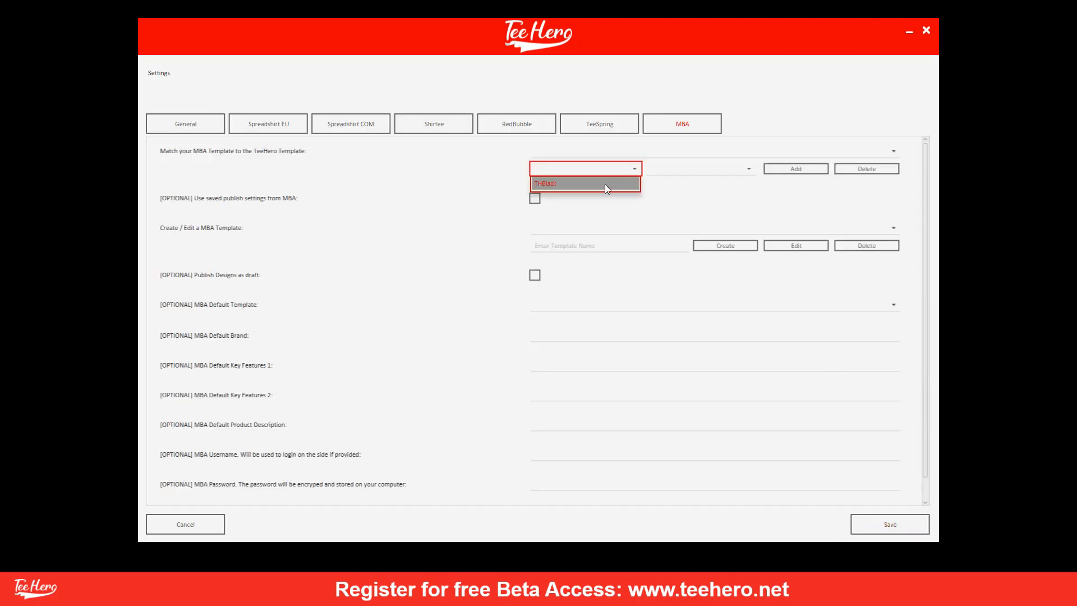
click(604, 184)
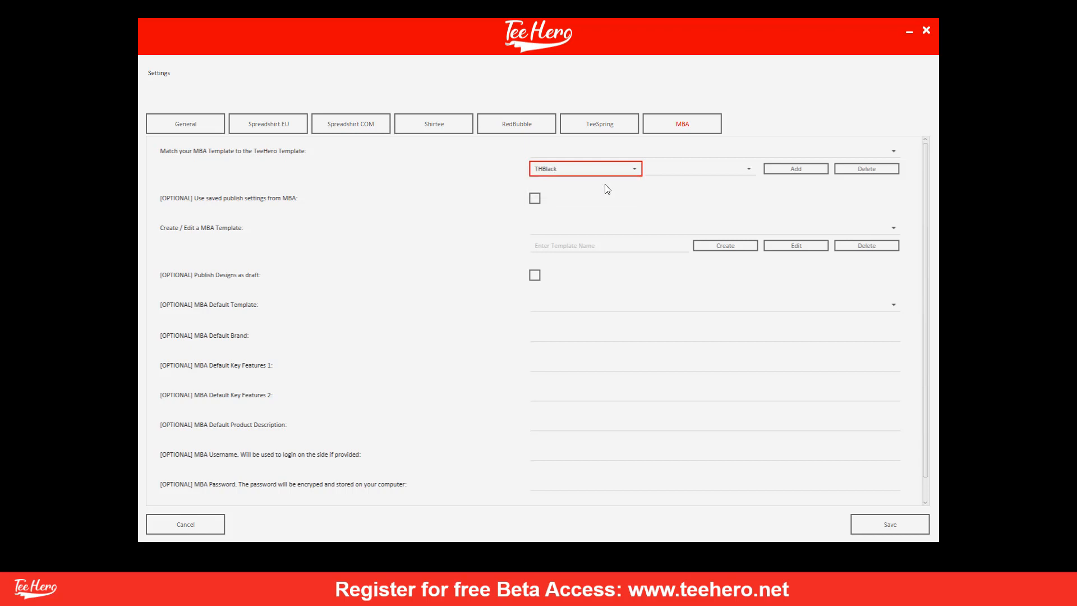
click(668, 169)
click(665, 184)
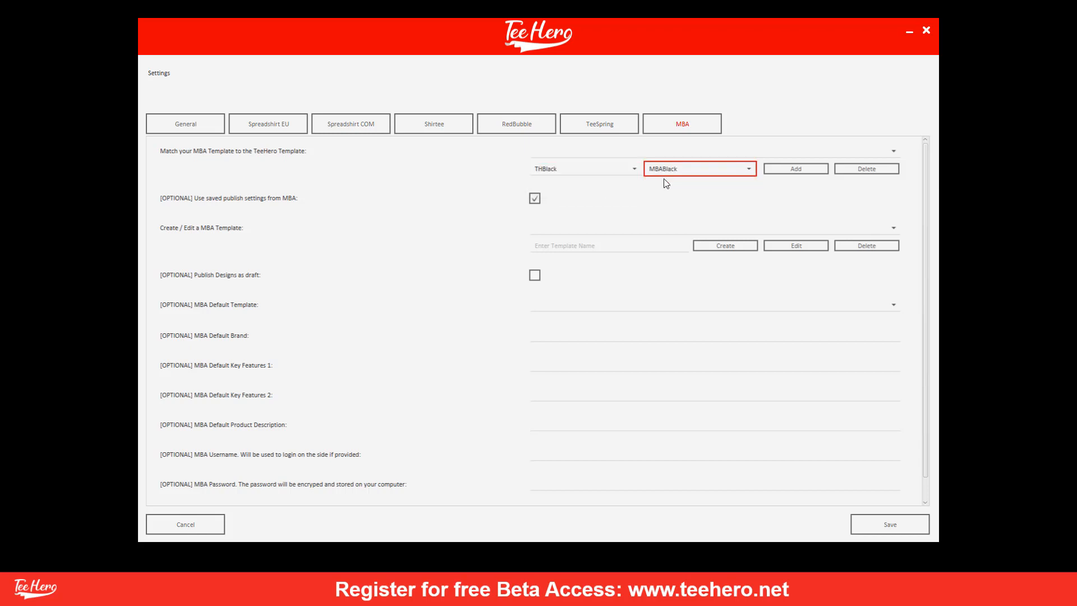
click(794, 169)
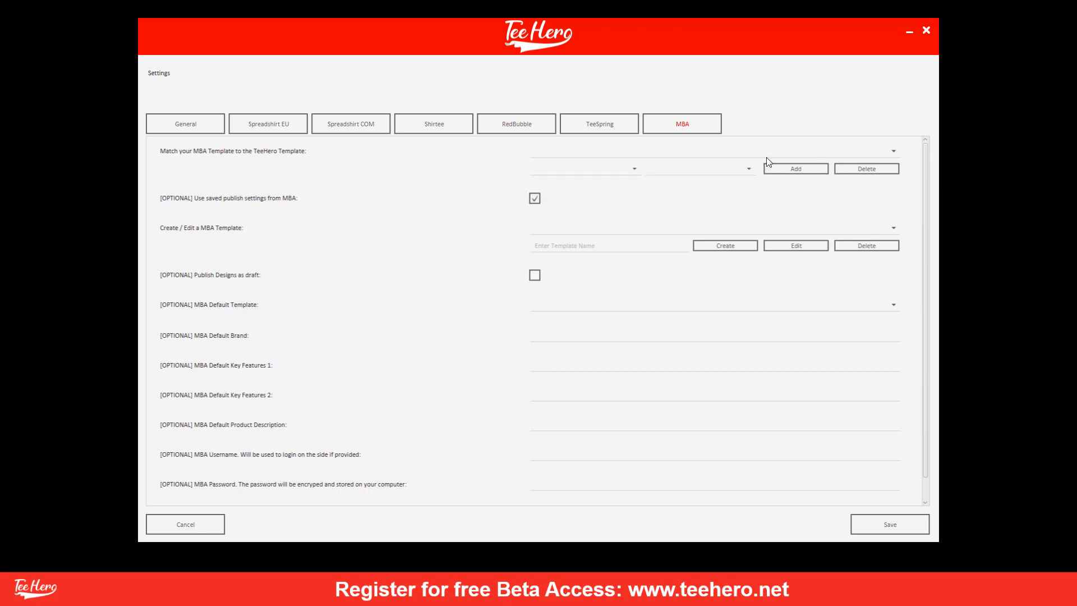
click(767, 153)
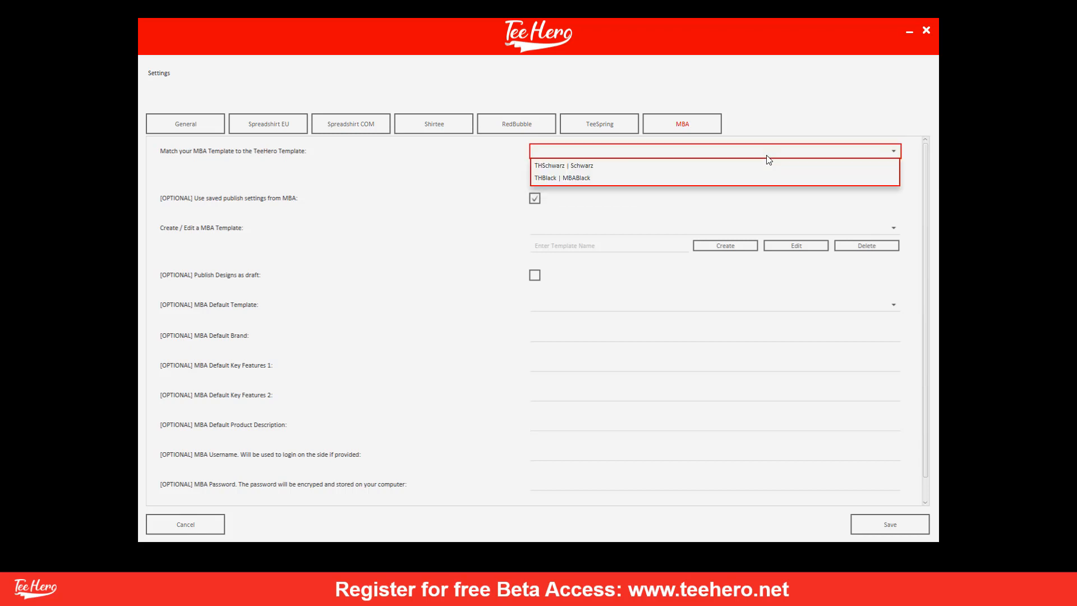
click(725, 150)
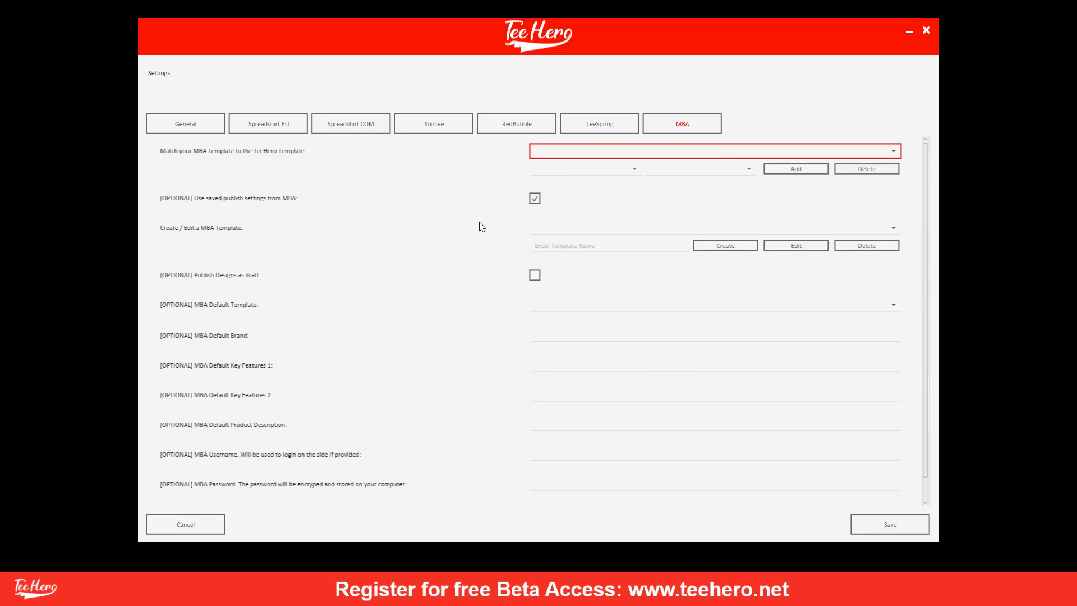
Leave publishing as draft off and save the MBA settings.
click(536, 277)
click(537, 280)
scroll(661, 421, down, 1)
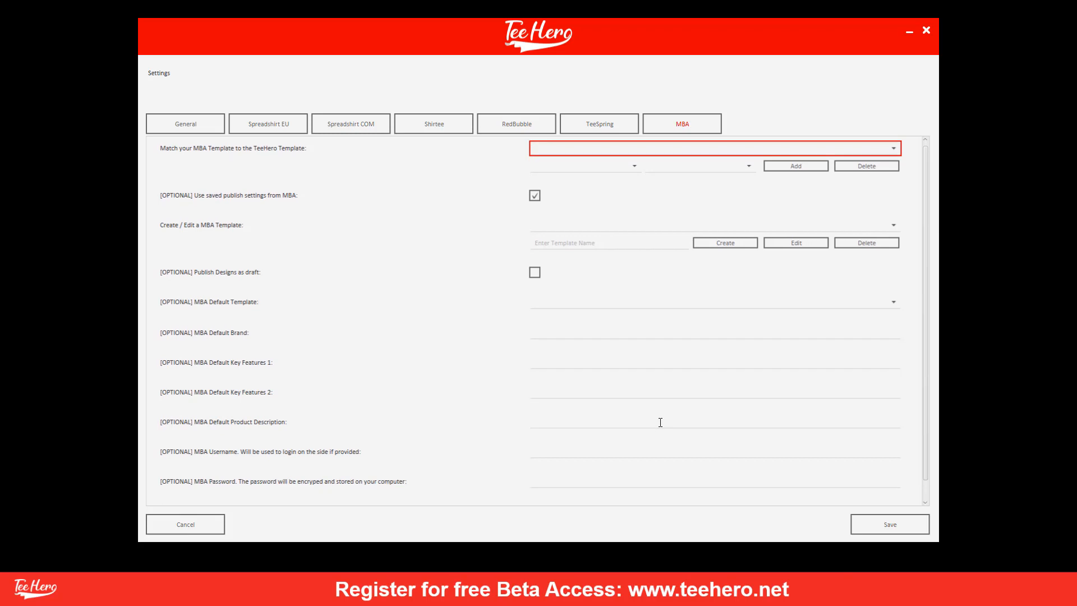
click(914, 529)
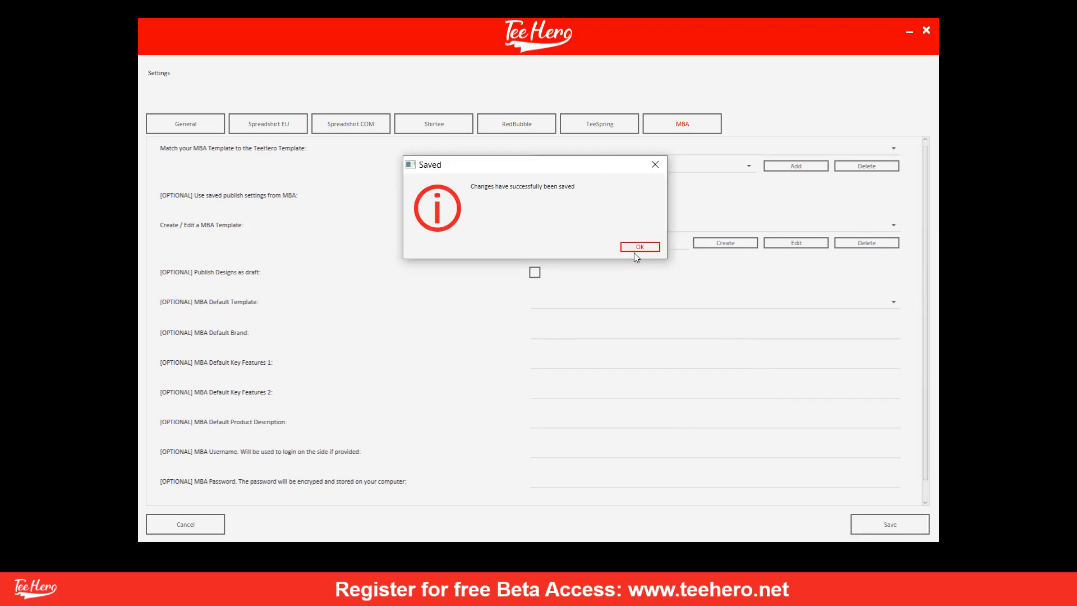
Dismiss the Saved confirmation and load the three t-shirt designs into the editor.
click(636, 249)
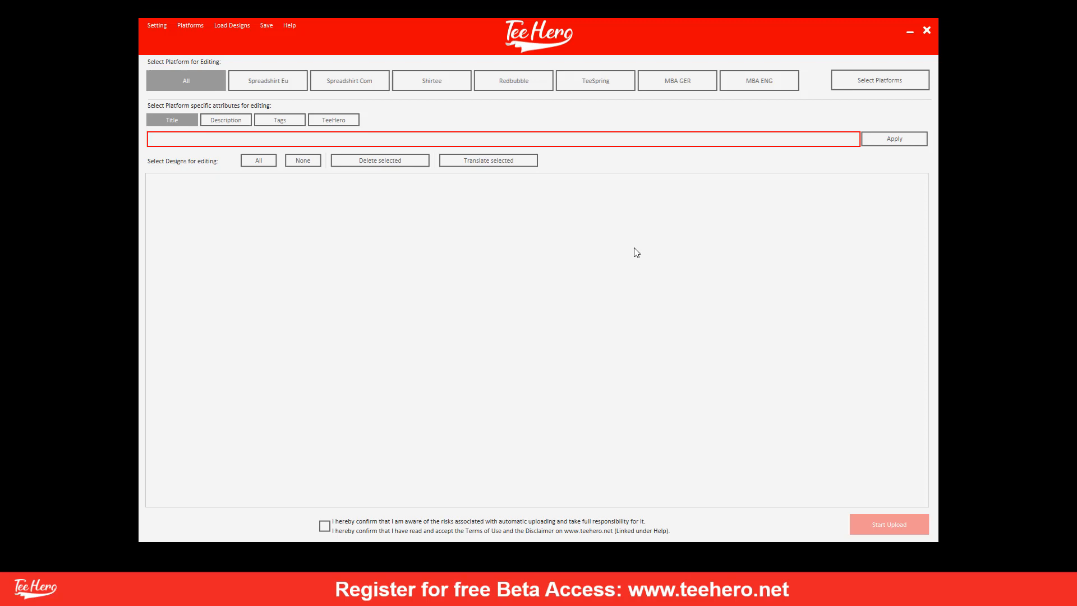
click(242, 31)
click(245, 41)
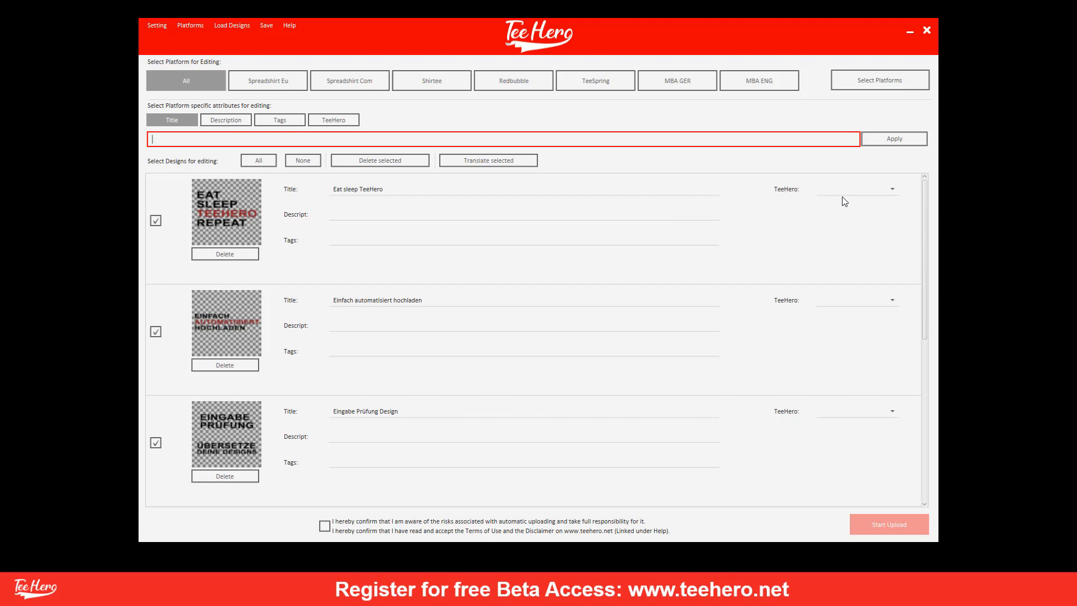
Apply the THBlack TeeHero template to all three selected designs.
click(348, 123)
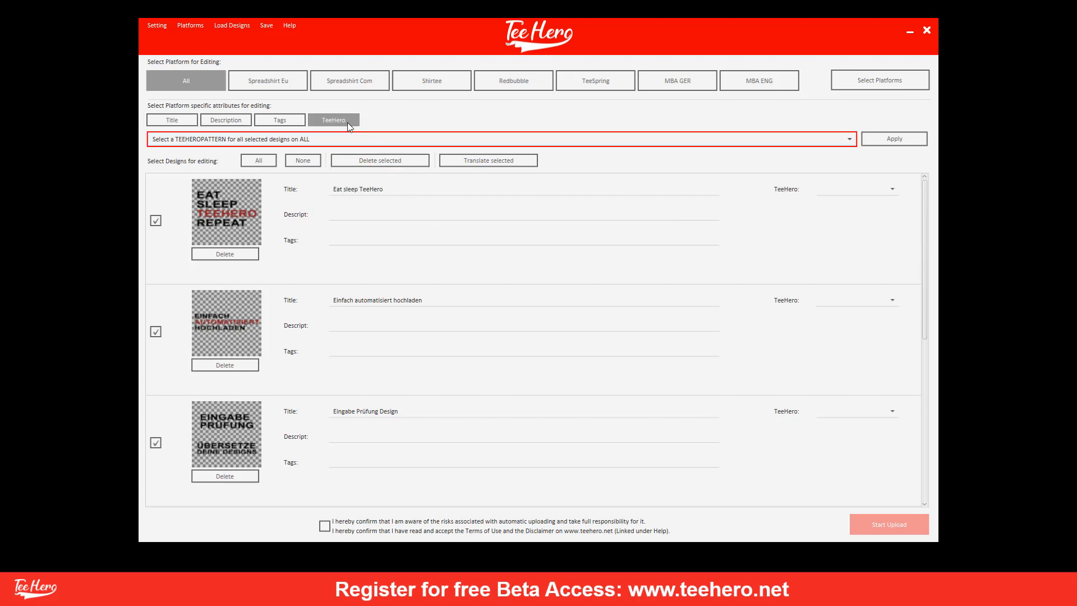
click(340, 142)
click(313, 150)
click(881, 139)
scroll(738, 319, down, 3)
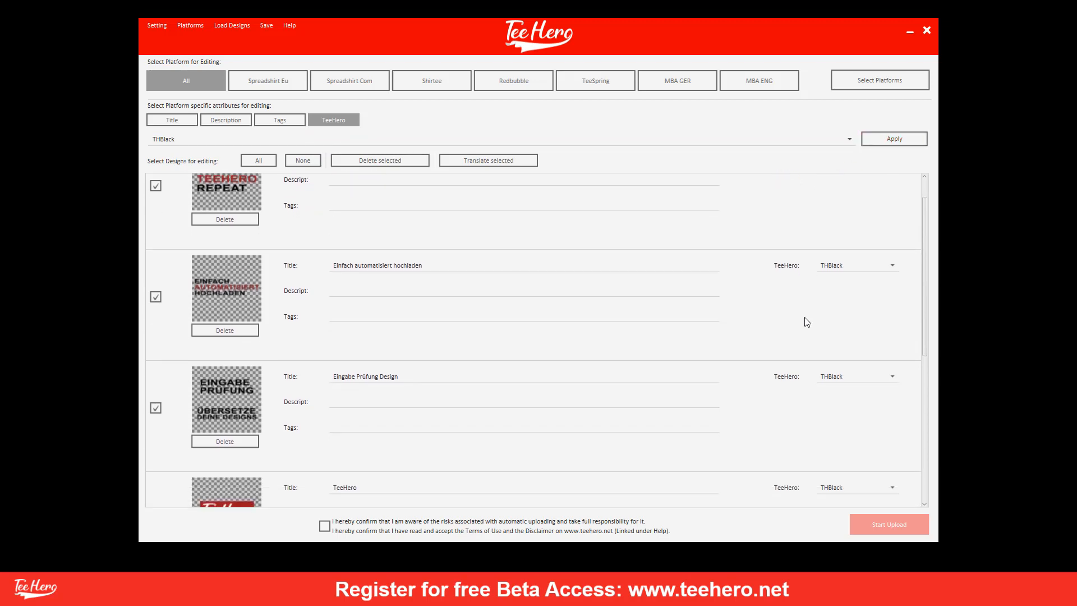
scroll(807, 321, up, 4)
Review the designs' Spreadshirt Com, Shirtee, Redbubble and TeeSpring fields, then return to All.
click(190, 80)
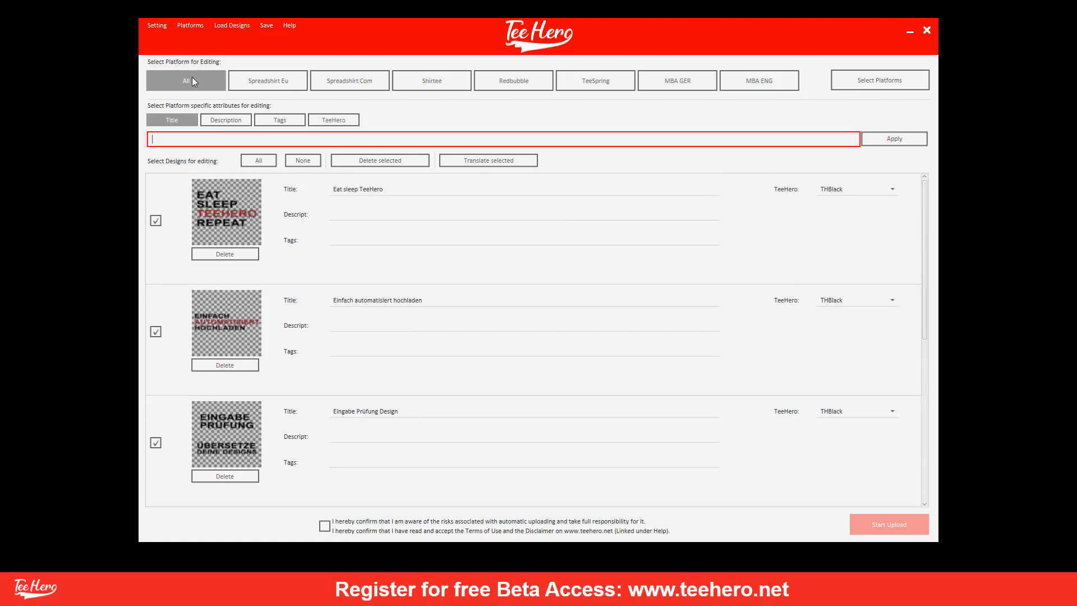
click(366, 87)
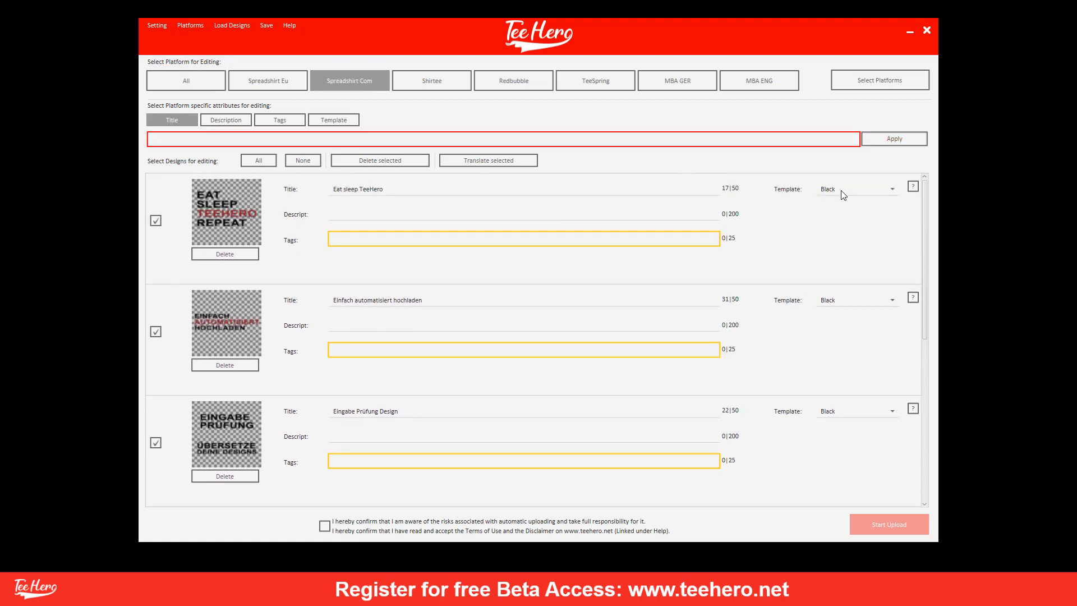
click(435, 79)
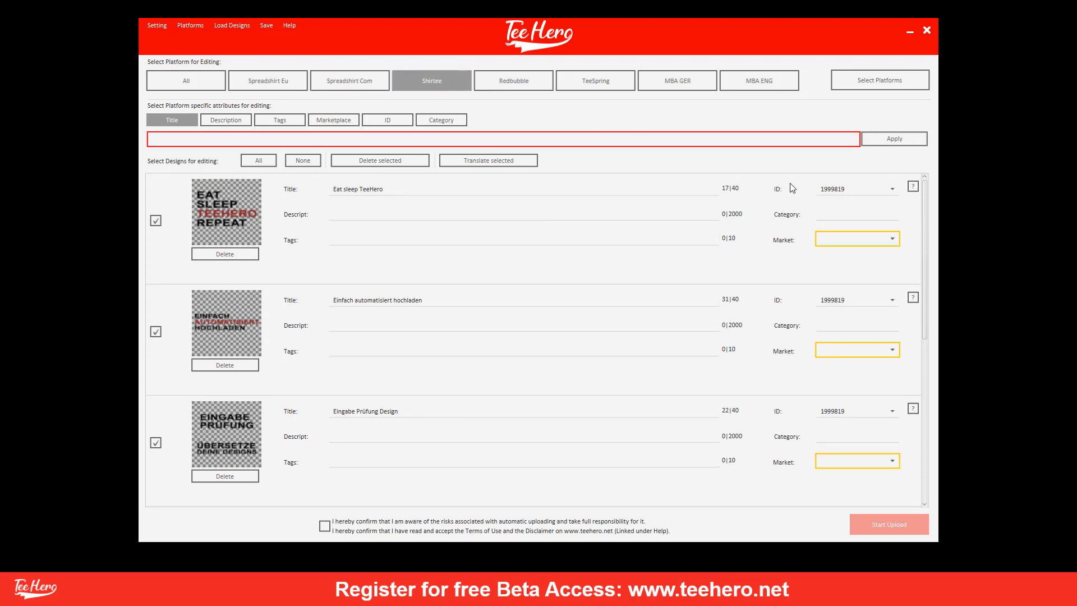
click(534, 91)
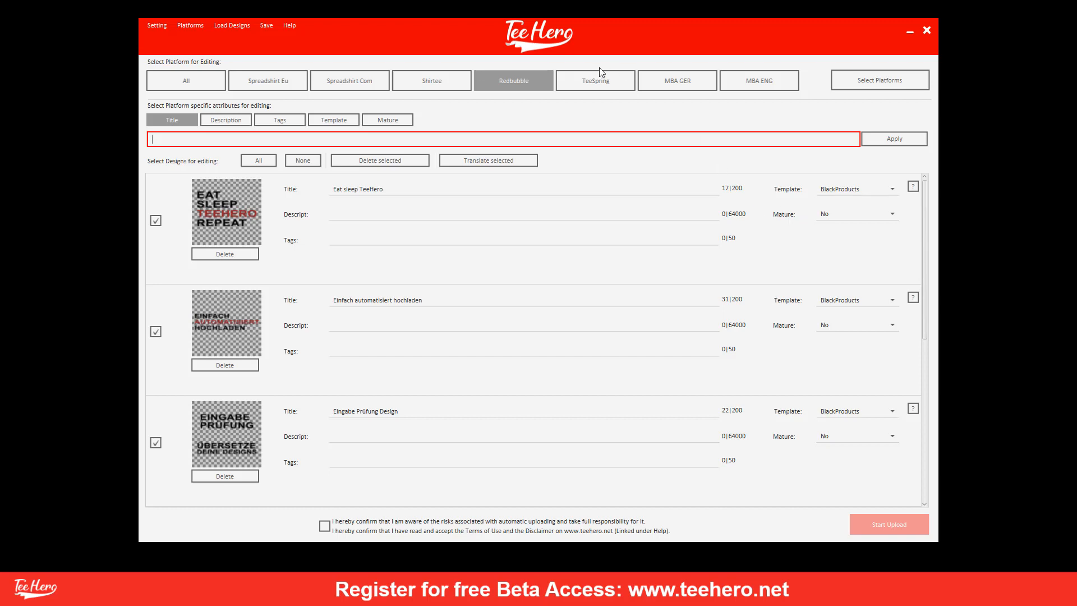
click(598, 84)
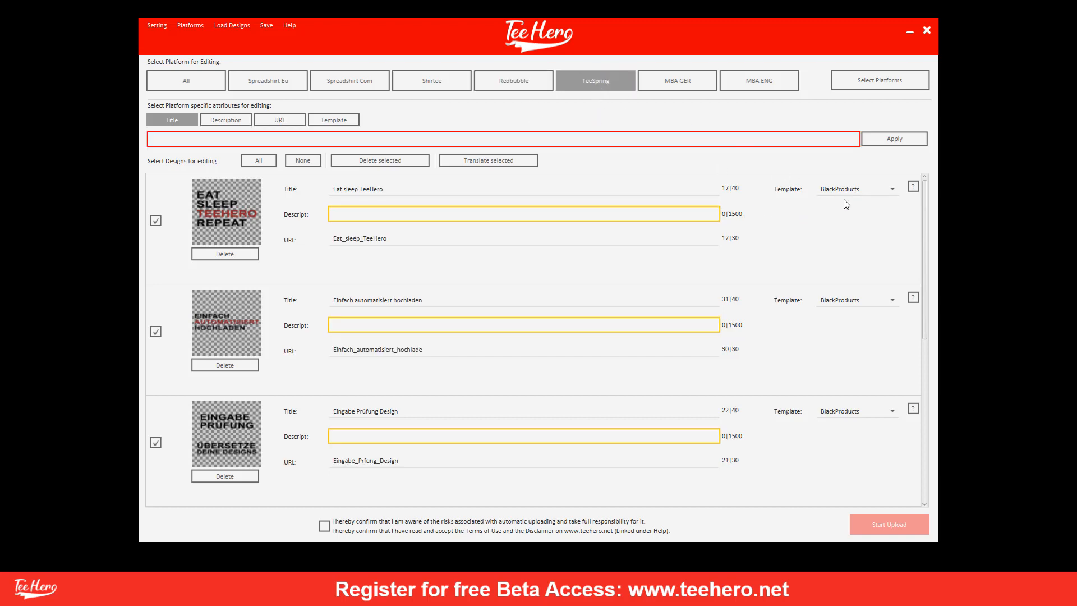
click(216, 89)
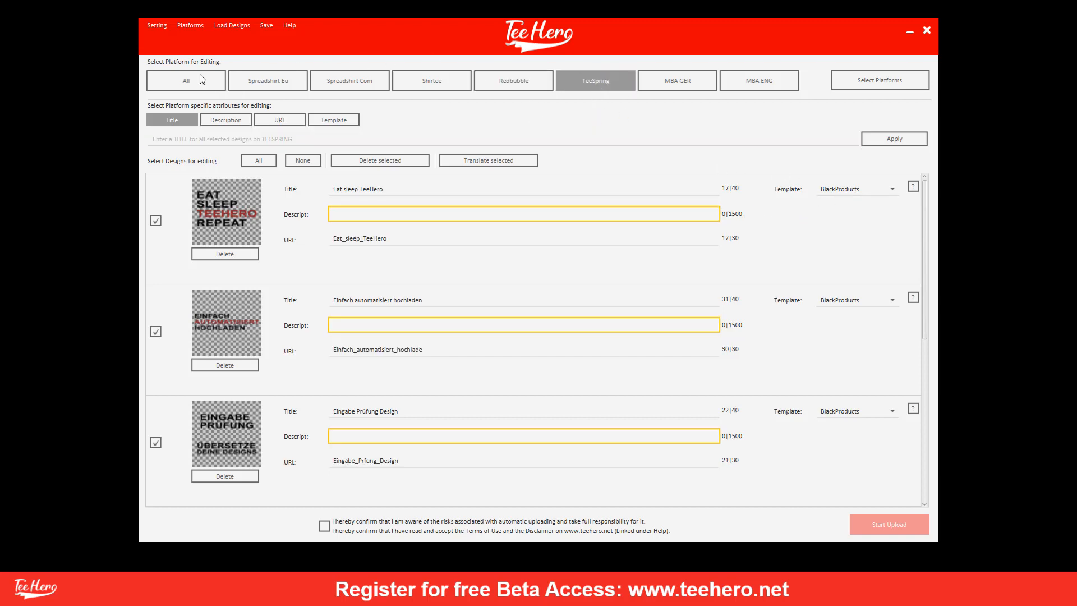
Bulk-apply 'TeeHero Rocks!' as both the title and description of all three designs.
click(199, 137)
text(TeeHe)
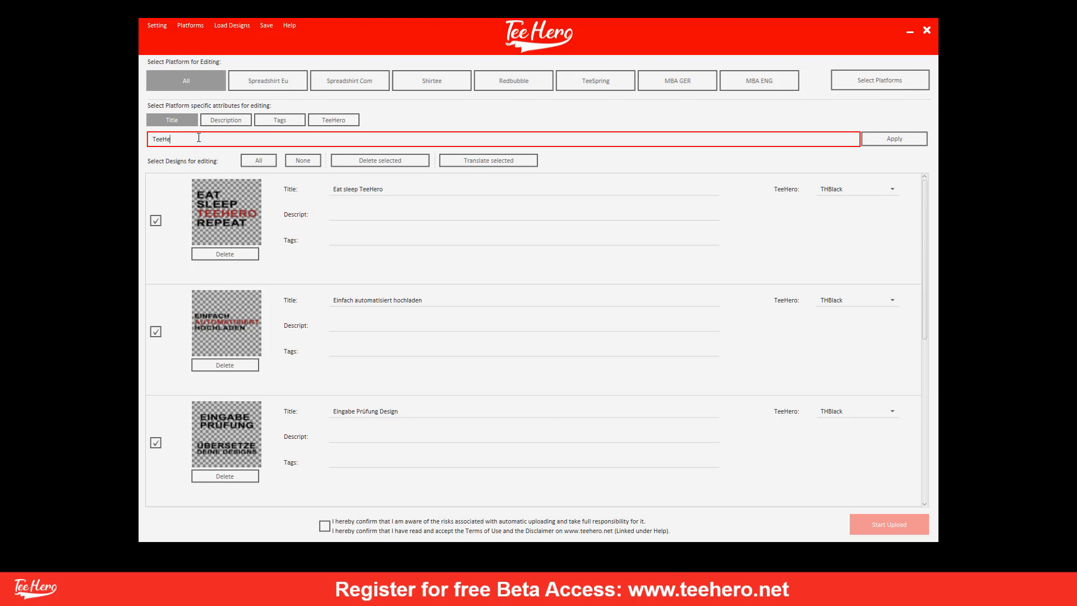
text(ro Rocks!)
click(878, 142)
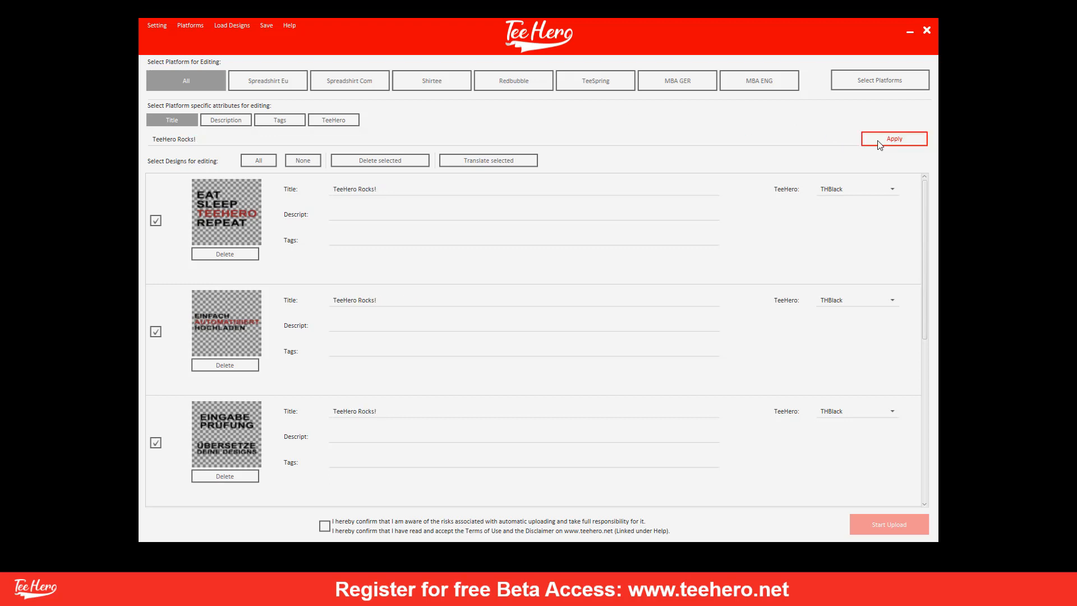
click(234, 122)
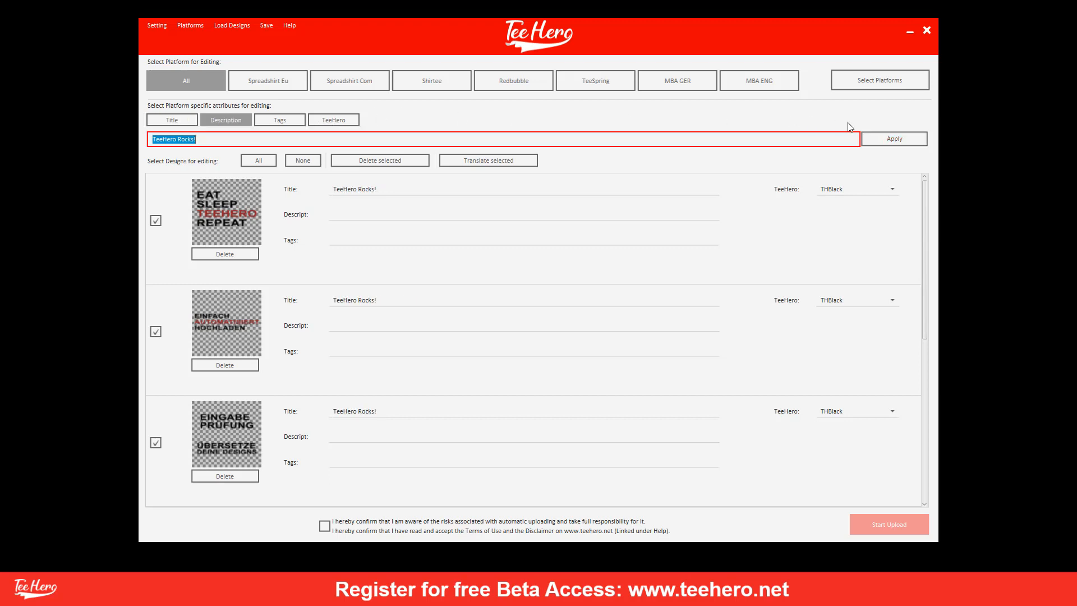
click(885, 143)
click(295, 120)
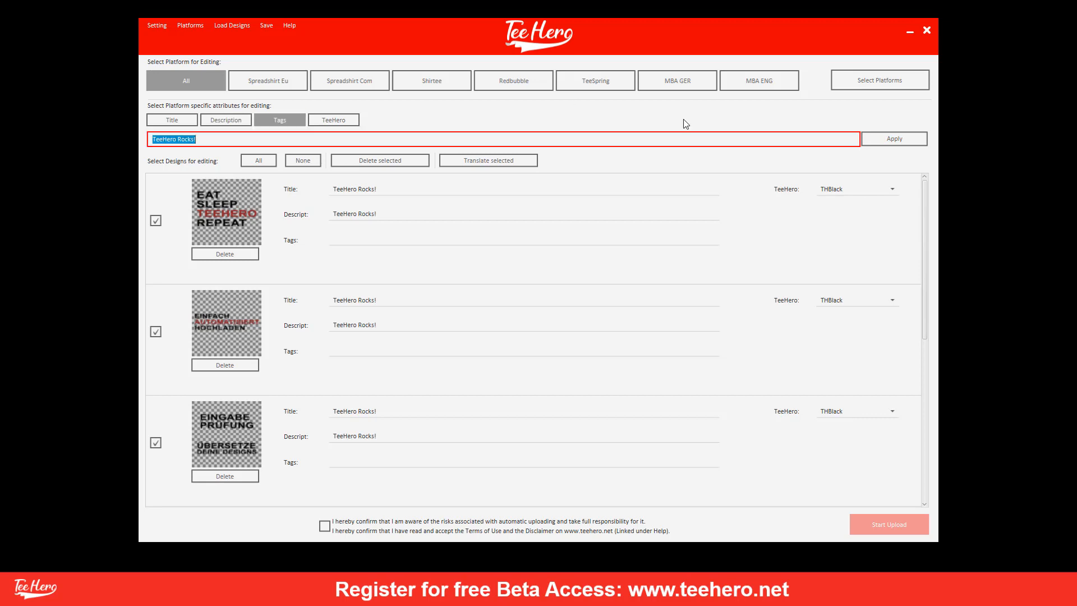